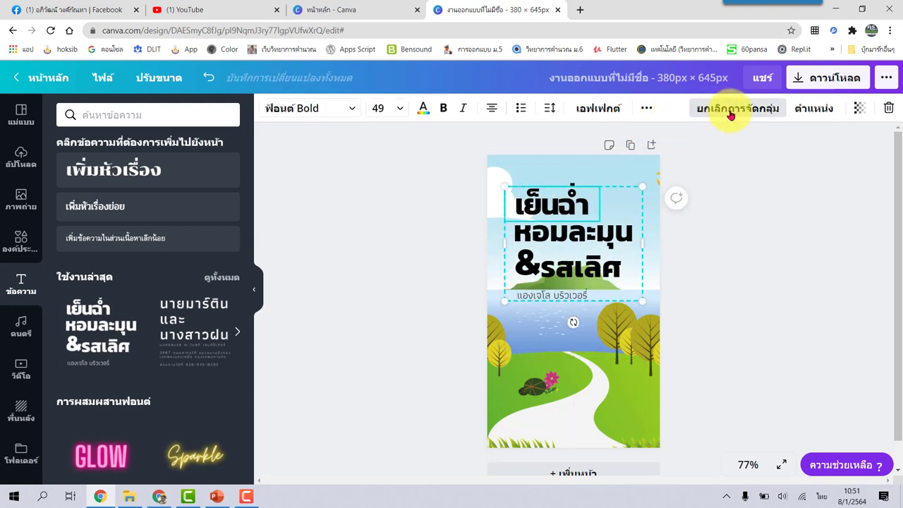
# - Ungroup the heading text block and delete its small subtitle line, the "รสเลิศ" text and the "&" sign
pyautogui.click(727, 115)
pyautogui.click(713, 228)
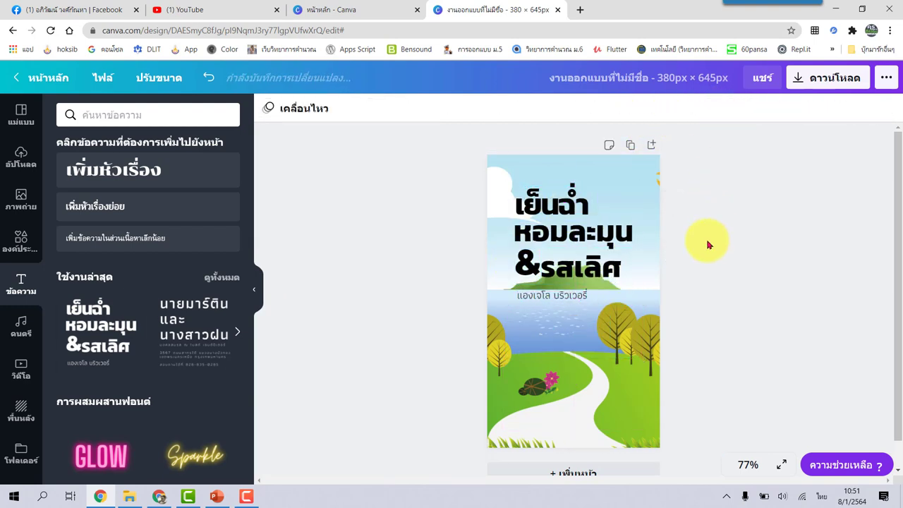
pyautogui.click(569, 298)
pyautogui.press('Delete')
pyautogui.click(585, 268)
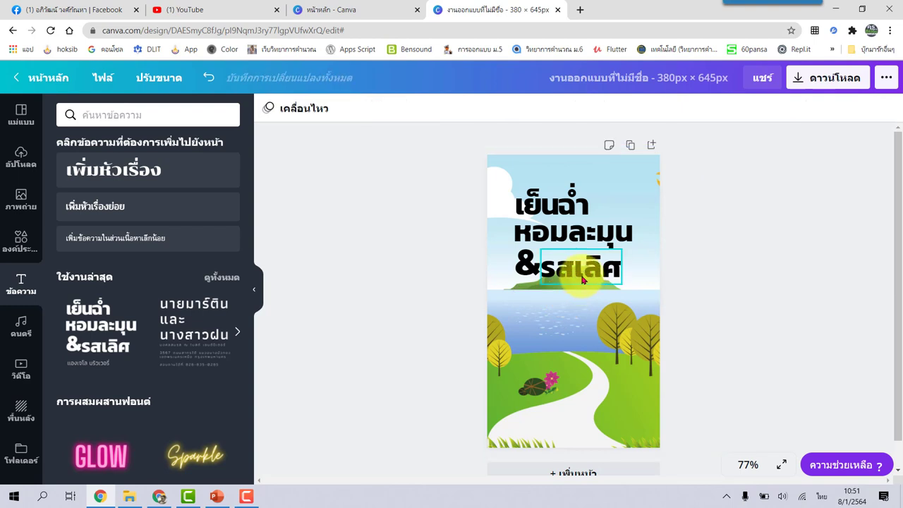
pyautogui.press('Delete')
pyautogui.click(531, 276)
pyautogui.press('Delete')
# - Widen the first heading line's box to about 312 px and replace its text with "แอพส่งงาน"
pyautogui.click(596, 203)
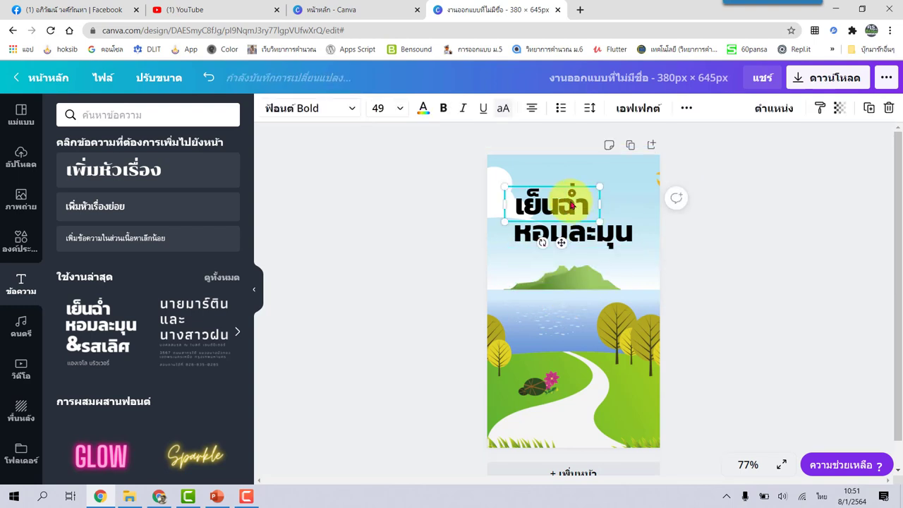
pyautogui.moveTo(603, 204); pyautogui.dragTo(648, 204)
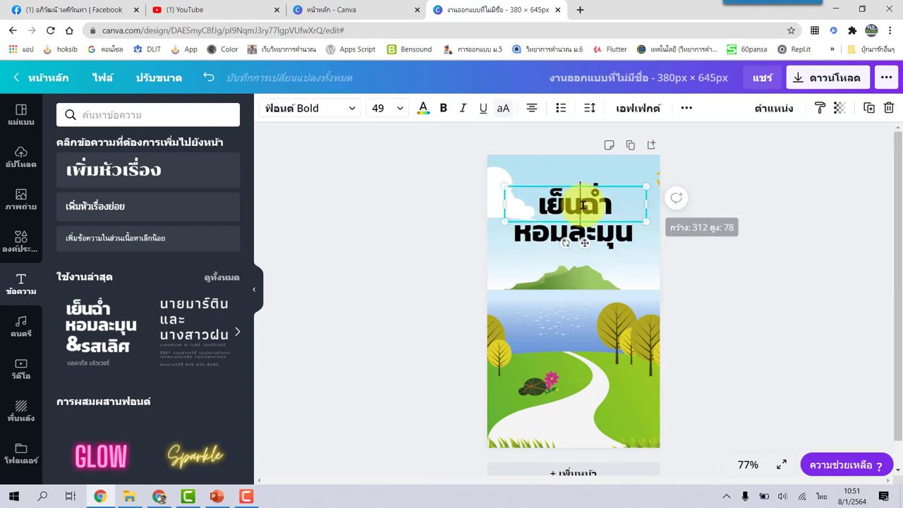
pyautogui.doubleClick(583, 204)
pyautogui.moveTo(583, 204); pyautogui.dragTo(628, 244)
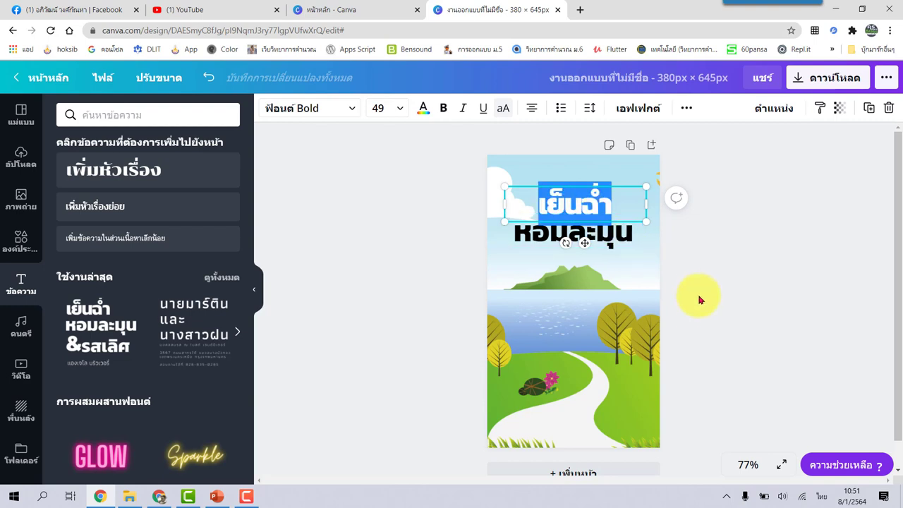
pyautogui.write('แอ')
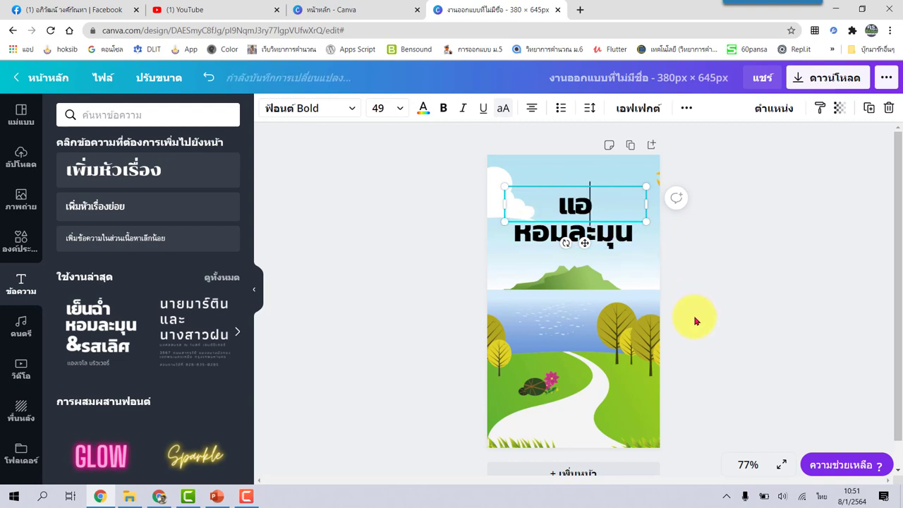
pyautogui.write('พส่งงาน')
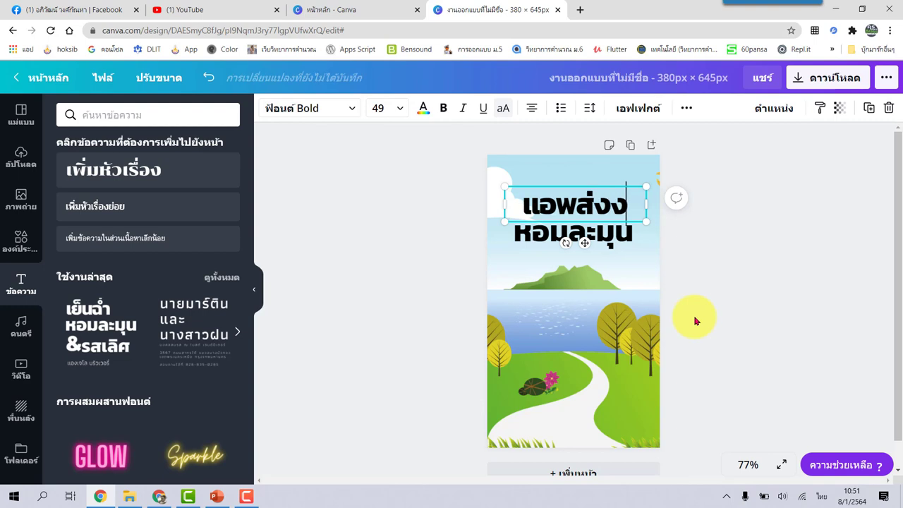
# - Move the "หอมละมุน" line lower, clear of the title, and set its font size to 16
pyautogui.click(620, 245)
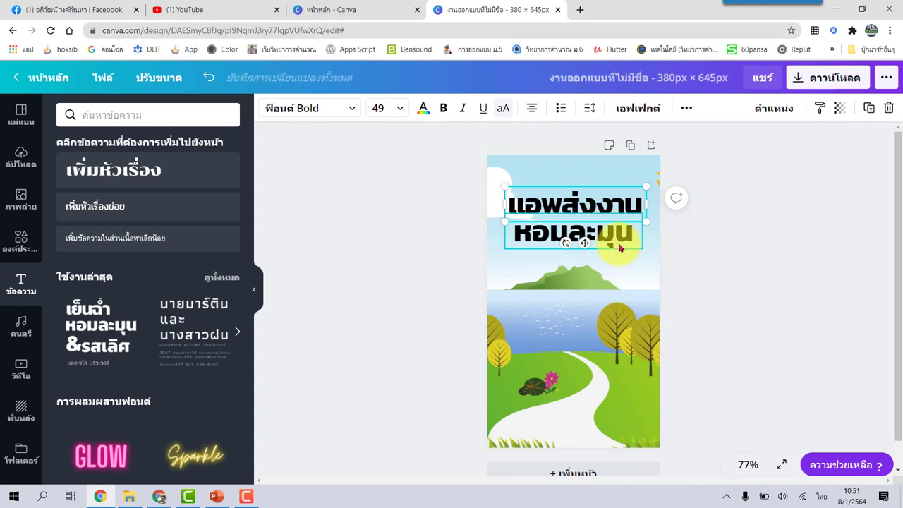
pyautogui.moveTo(619, 245); pyautogui.dragTo(573, 263)
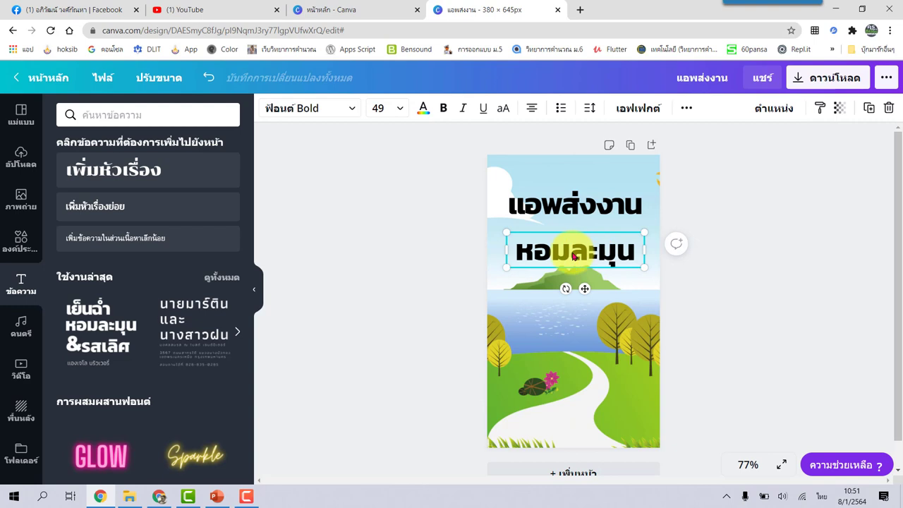
pyautogui.click(398, 111)
pyautogui.click(391, 258)
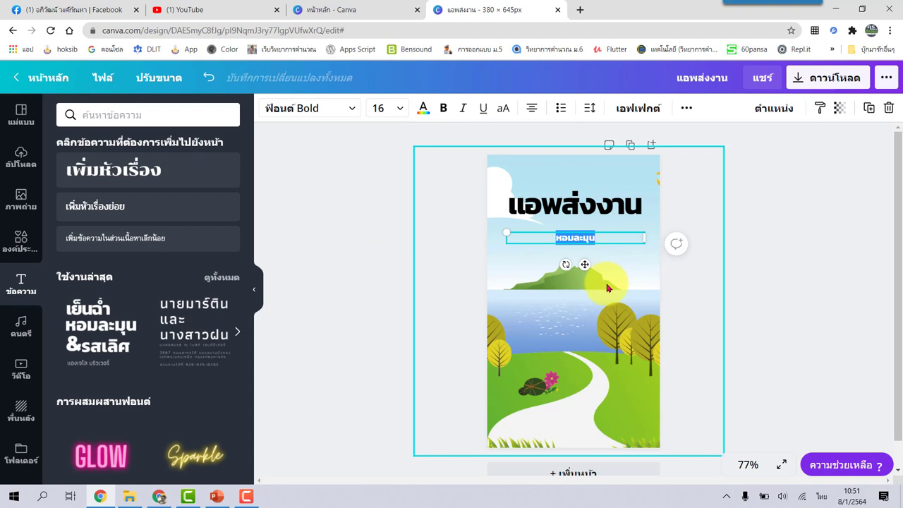
# - Replace the small line's text with "โดย" followed by the author's full name, and move it up closer under the title
pyautogui.write('เ')
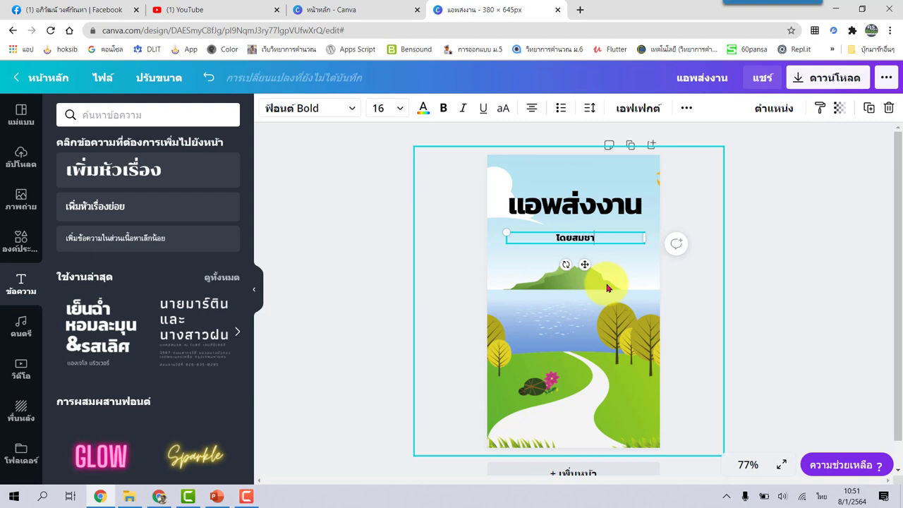
pyautogui.write('รียนดี')
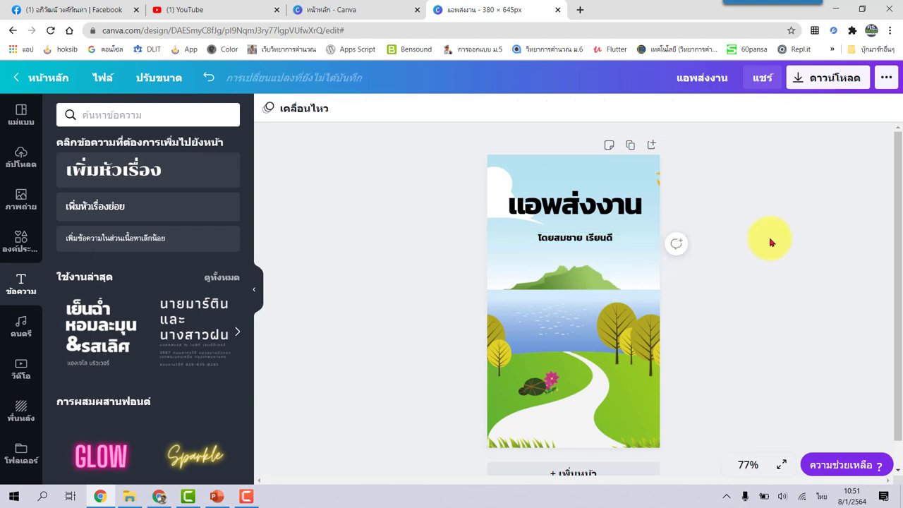
pyautogui.moveTo(615, 245); pyautogui.dragTo(613, 233)
pyautogui.click(741, 242)
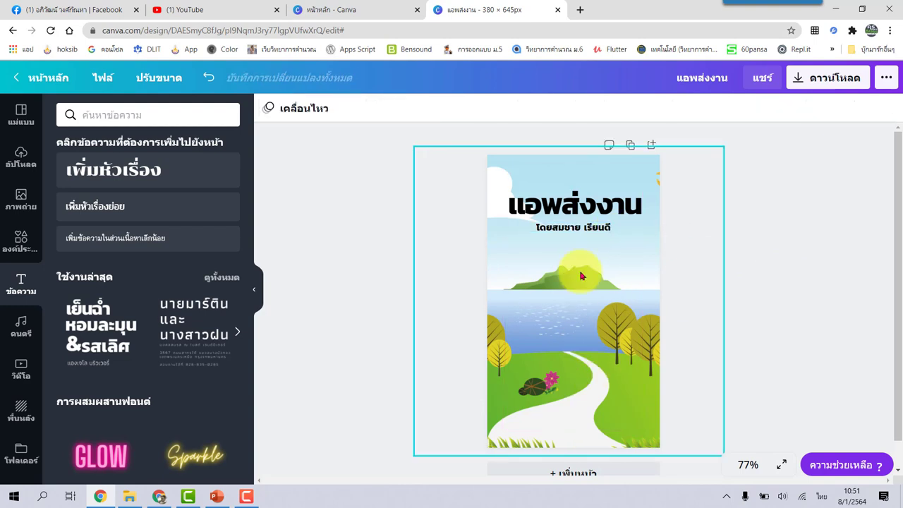
# - Add the uploaded full-length cutout of the man walking in a dark suit and place it on the white path
pyautogui.click(19, 156)
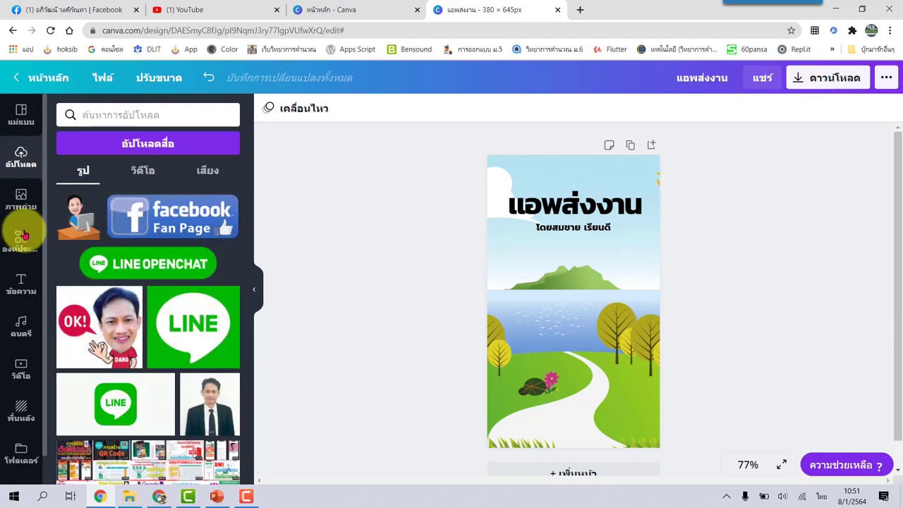
pyautogui.scroll(-3, 138, 326)
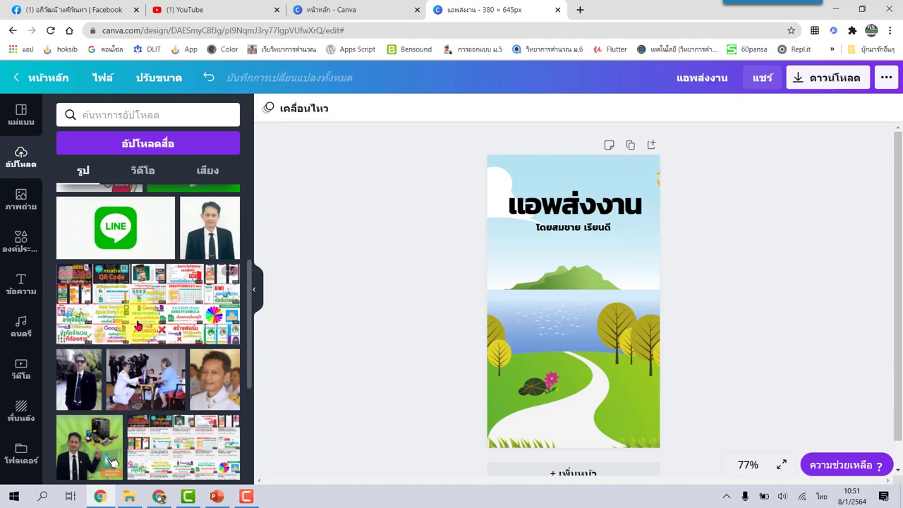
pyautogui.scroll(-3, 139, 325)
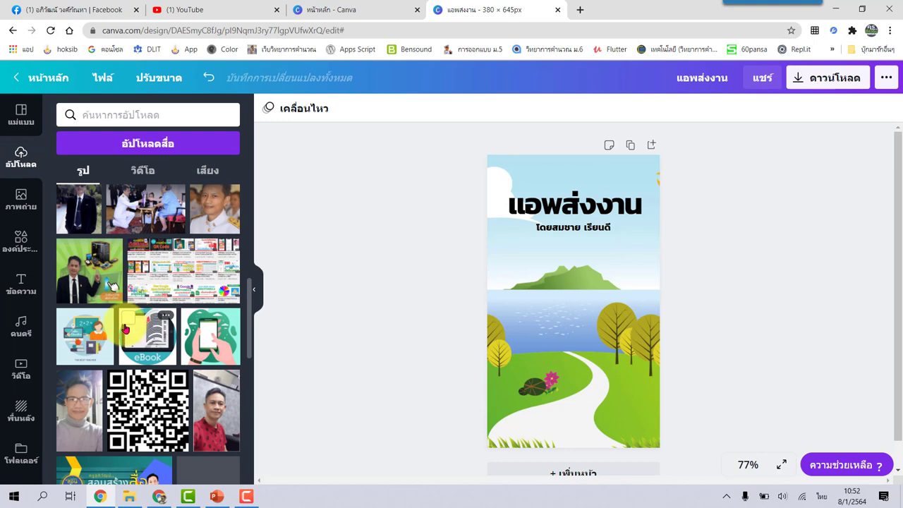
pyautogui.scroll(-5, 125, 329)
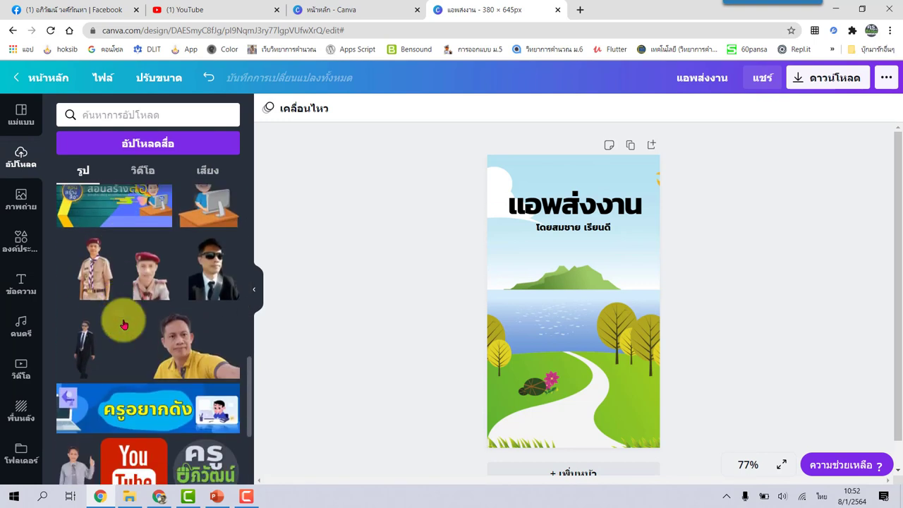
pyautogui.click(83, 346)
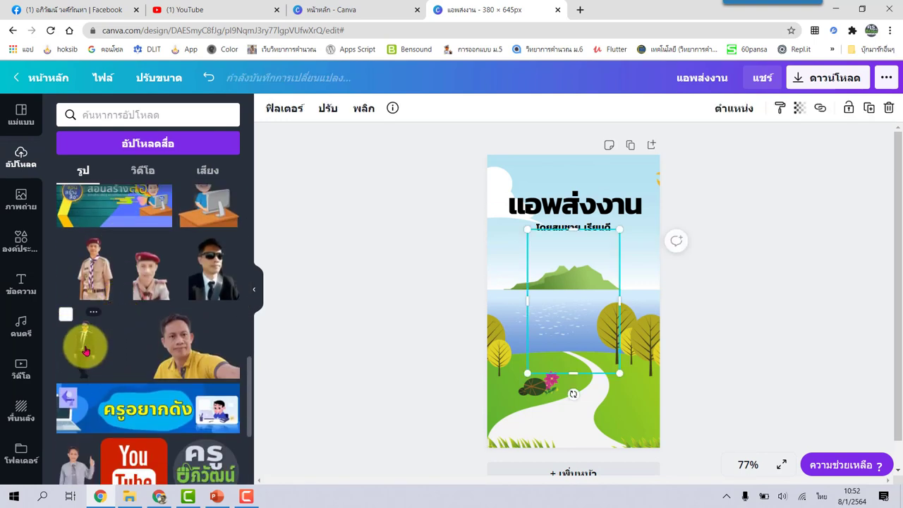
pyautogui.moveTo(579, 311); pyautogui.dragTo(579, 386)
pyautogui.click(712, 258)
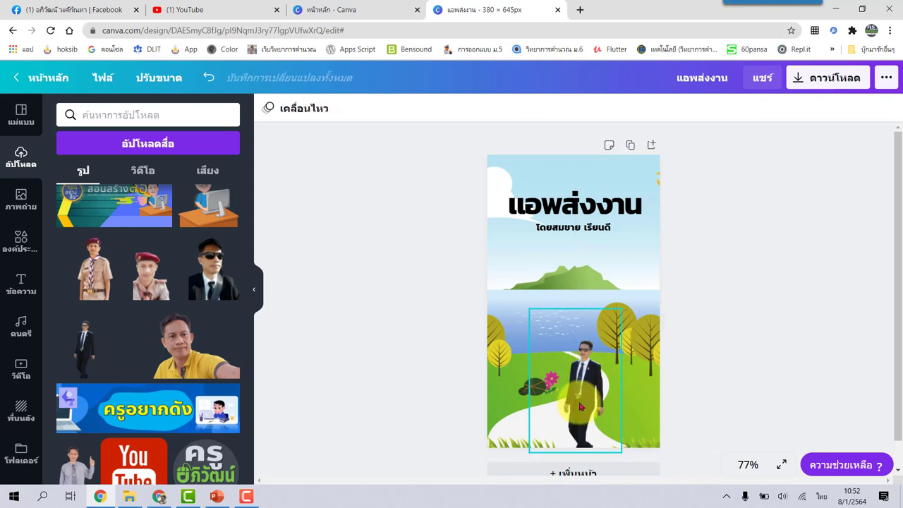
# - Enlarge the cutout of the man in the suit and reposition it at the lower edge of the page
pyautogui.click(580, 409)
pyautogui.moveTo(530, 309); pyautogui.dragTo(511, 281)
pyautogui.moveTo(585, 362); pyautogui.dragTo(588, 369)
pyautogui.click(697, 237)
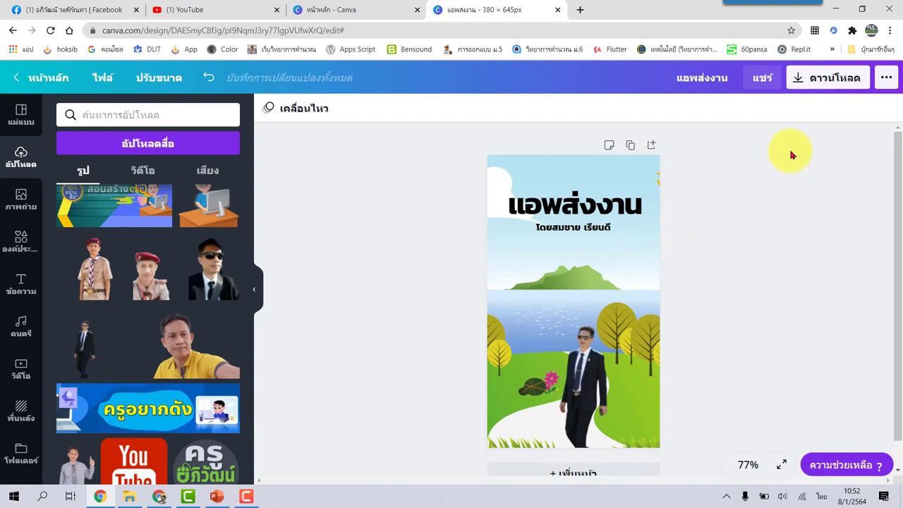
# - Download the cover as a PNG to the Desktop under the file name "ปกแอพส่งงาน" and dismiss the saved-design notice
pyautogui.click(833, 81)
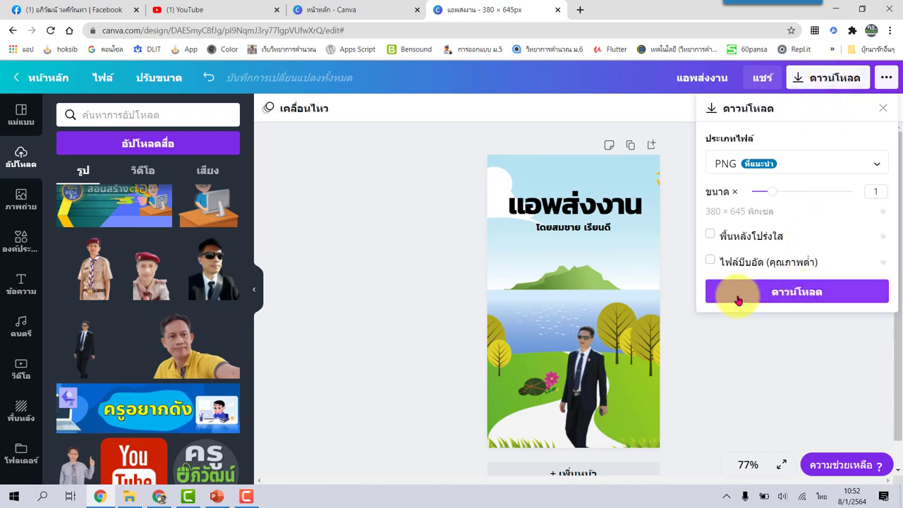
pyautogui.click(796, 292)
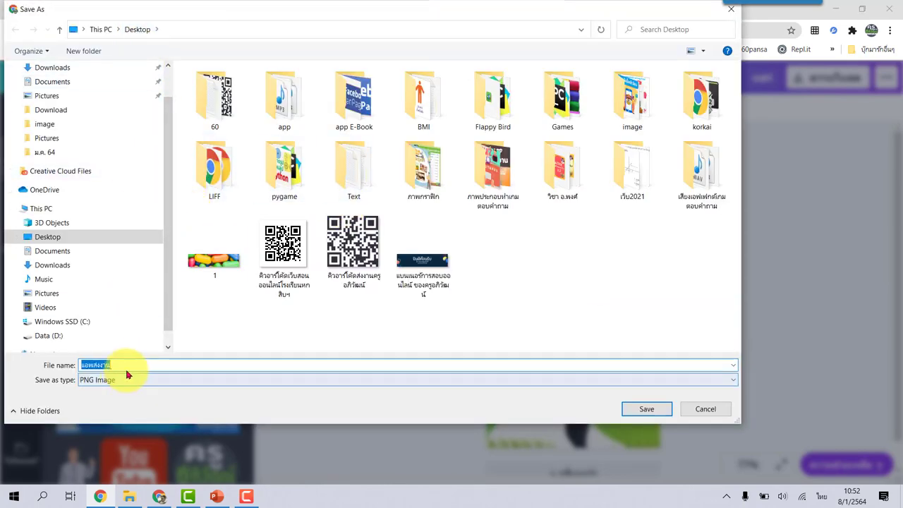
pyautogui.click(79, 364)
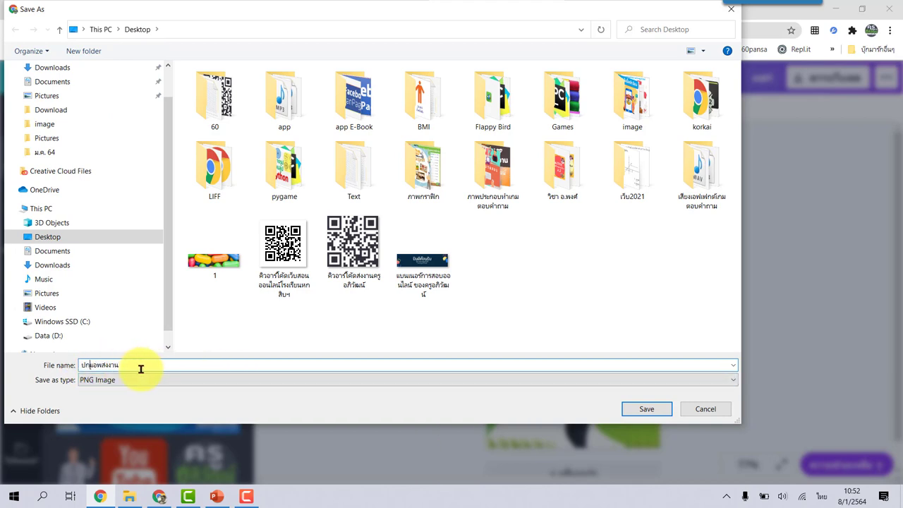
pyautogui.click(642, 409)
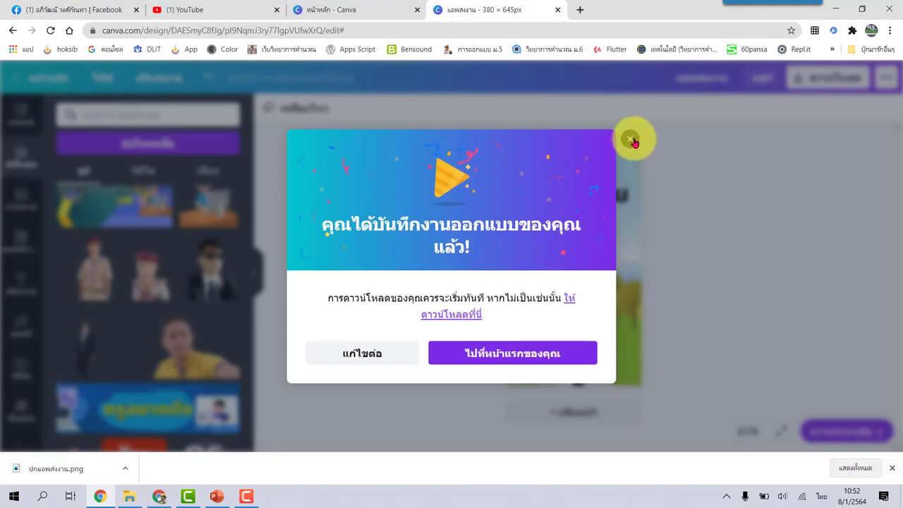
pyautogui.click(631, 139)
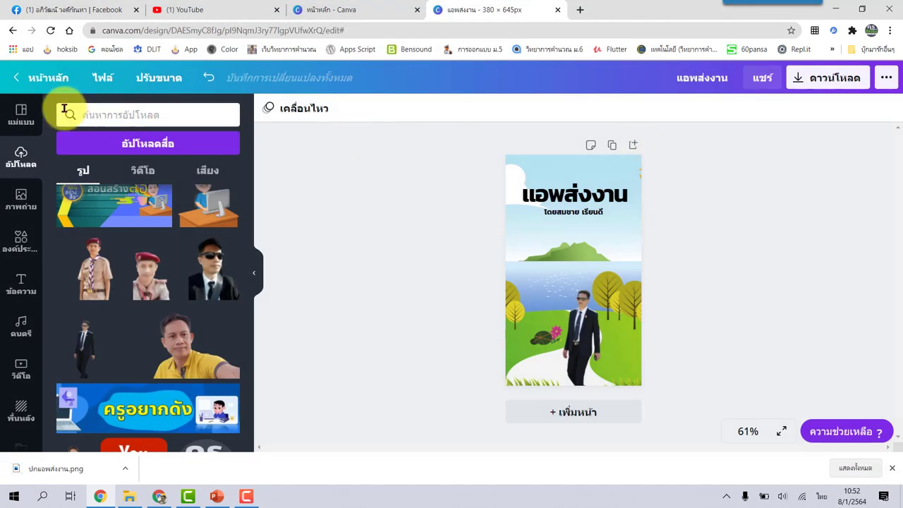
# - Return to the home page and create a new custom-size design of 300 x 300 px
pyautogui.click(49, 80)
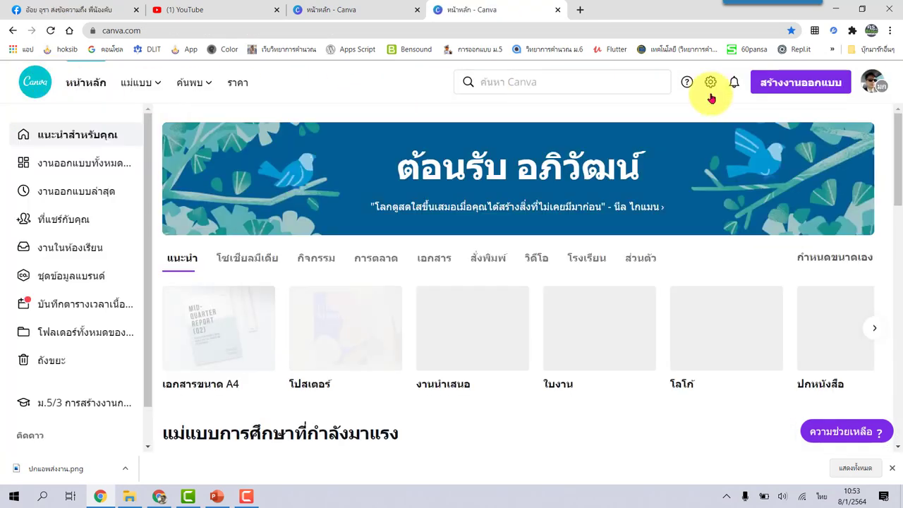
pyautogui.click(799, 83)
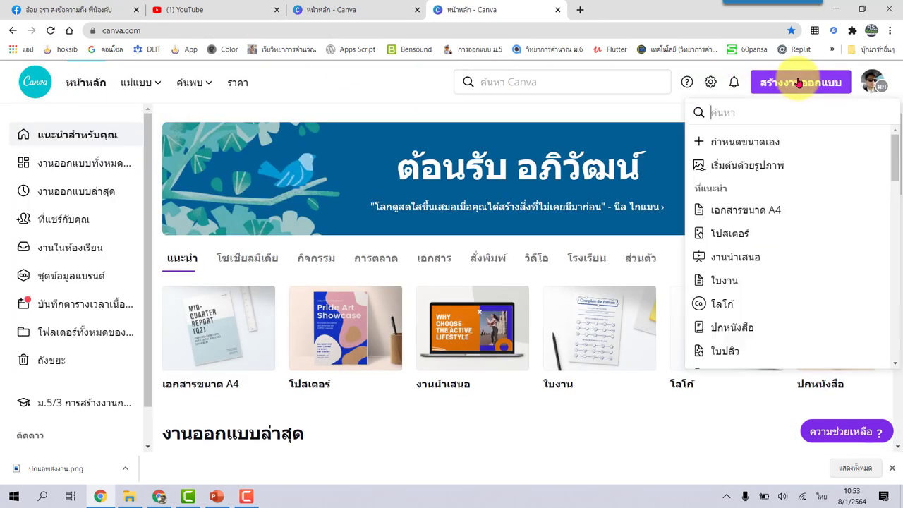
pyautogui.click(761, 142)
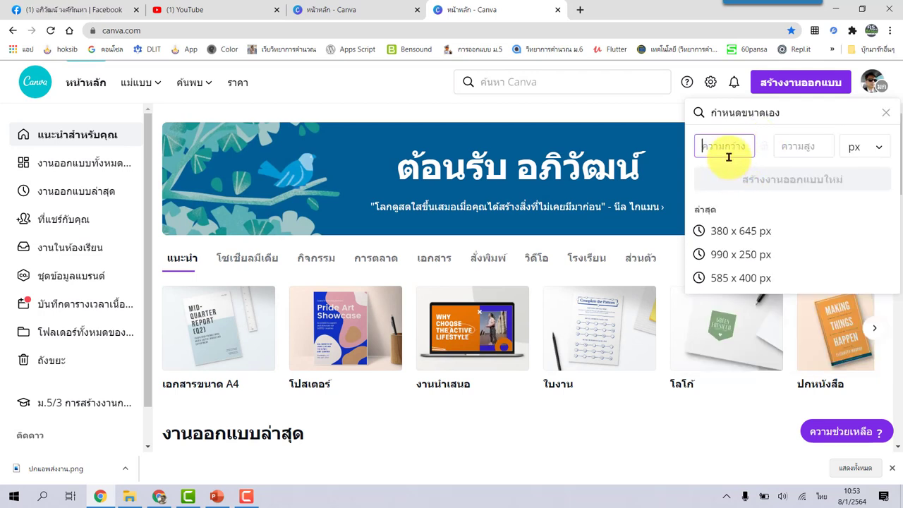
pyautogui.click(795, 151)
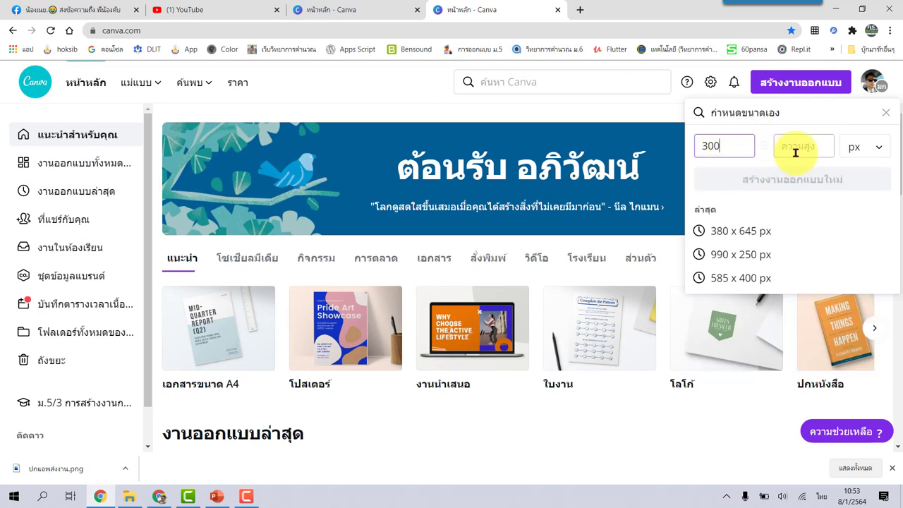
pyautogui.write('300')
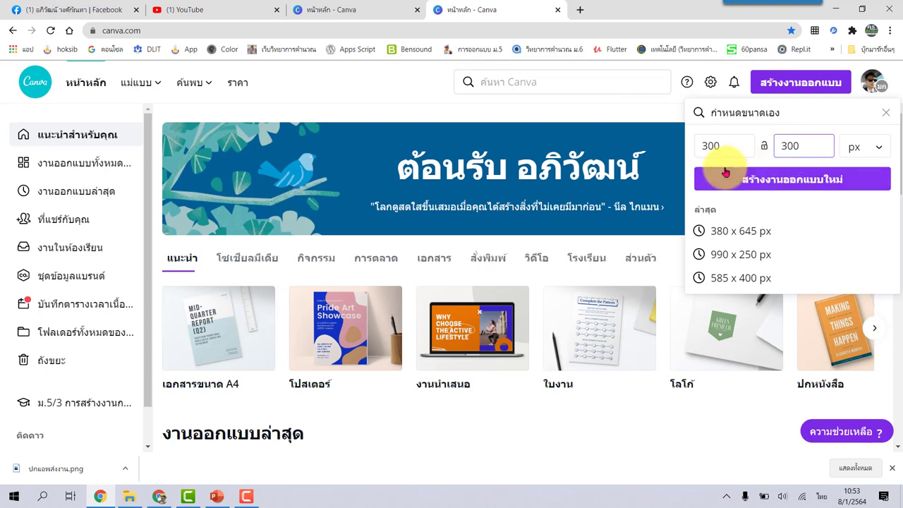
pyautogui.click(822, 182)
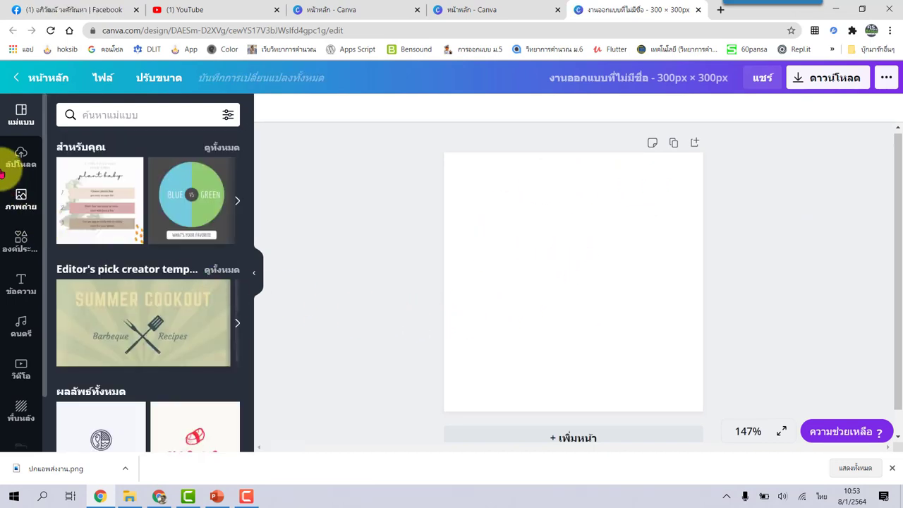
# - Add the uploaded portrait photo of the man in the red patterned shirt to the blank page
pyautogui.click(20, 158)
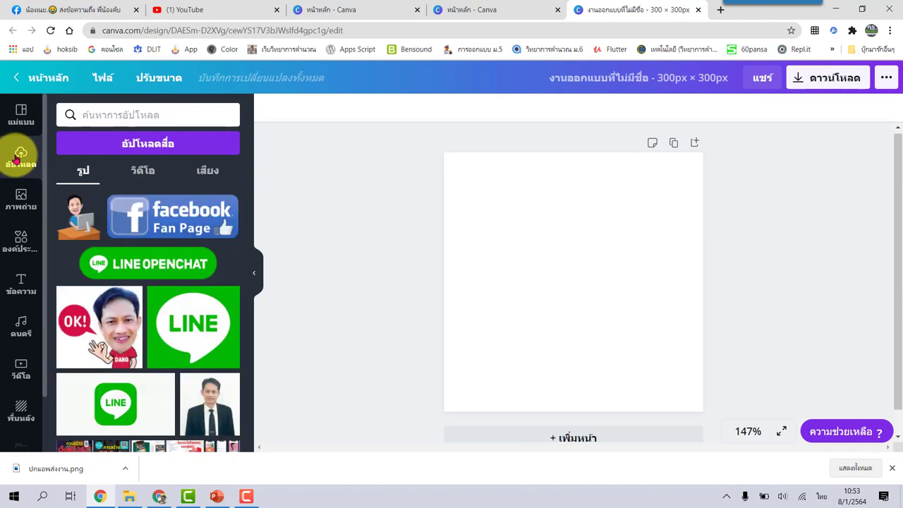
pyautogui.scroll(-5, 190, 257)
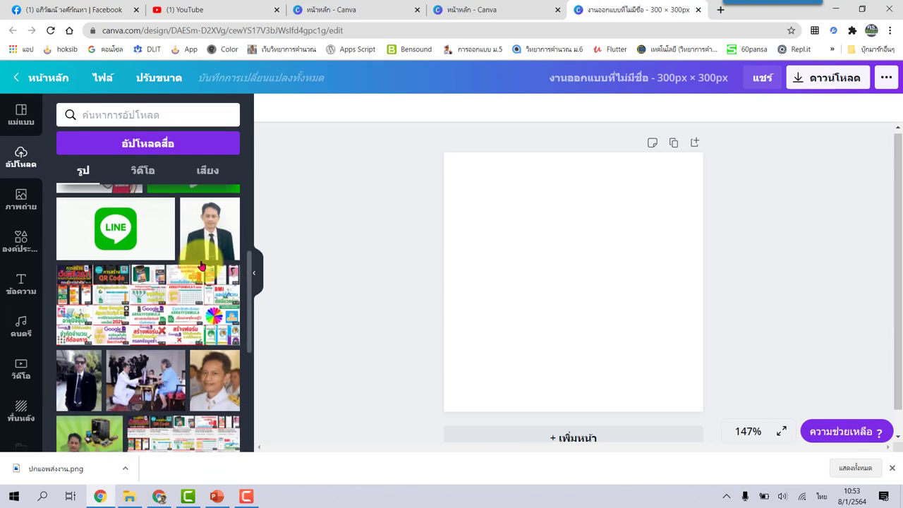
pyautogui.scroll(-3, 178, 254)
pyautogui.scroll(-3, 184, 248)
pyautogui.scroll(-2, 185, 247)
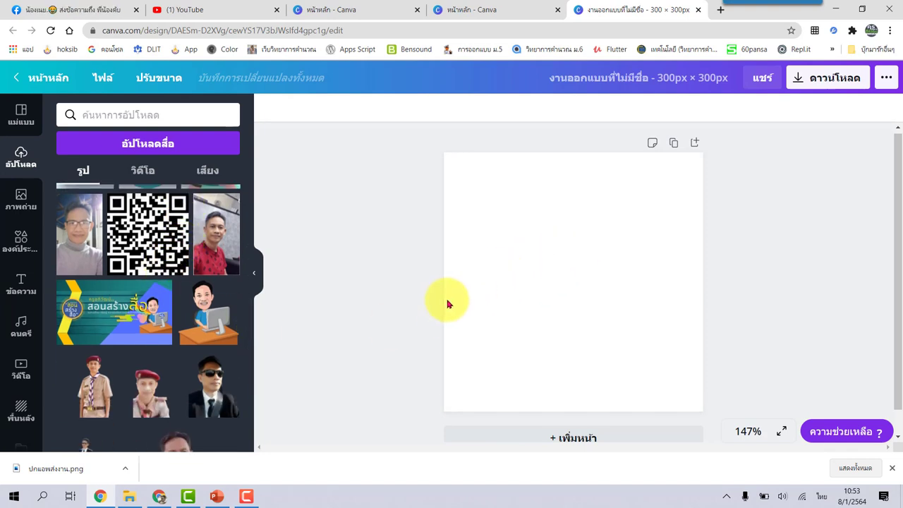
pyautogui.click(220, 248)
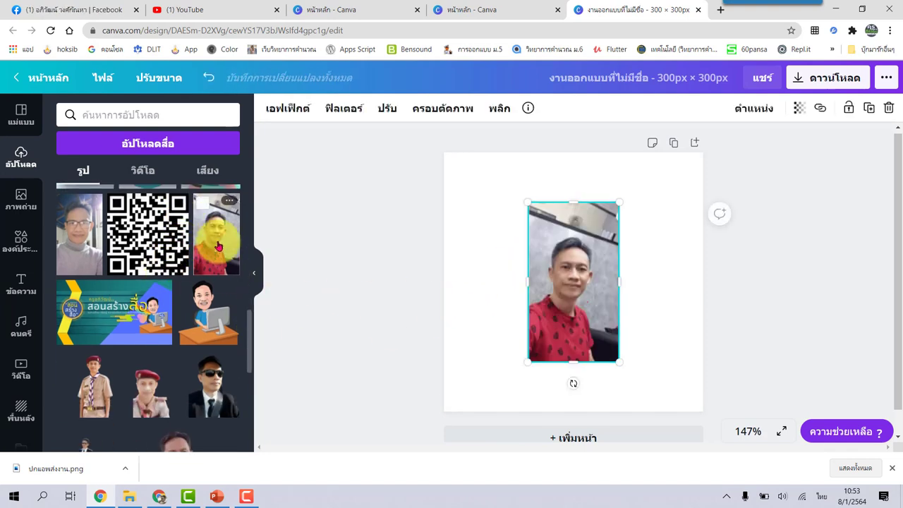
# - Enlarge the portrait photo on the page and crop away its upper and lower parts to leave the head and shoulders
pyautogui.moveTo(528, 203); pyautogui.dragTo(459, 137)
pyautogui.moveTo(570, 202); pyautogui.dragTo(581, 222)
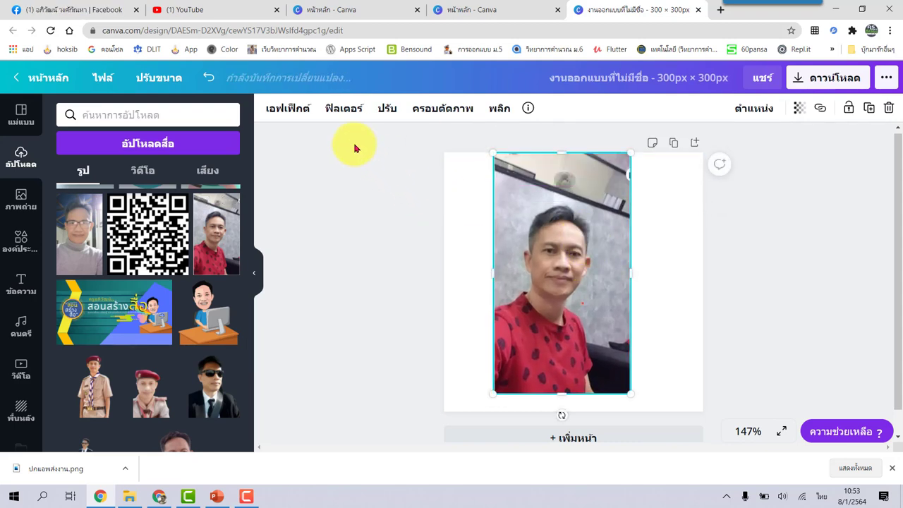
pyautogui.click(429, 118)
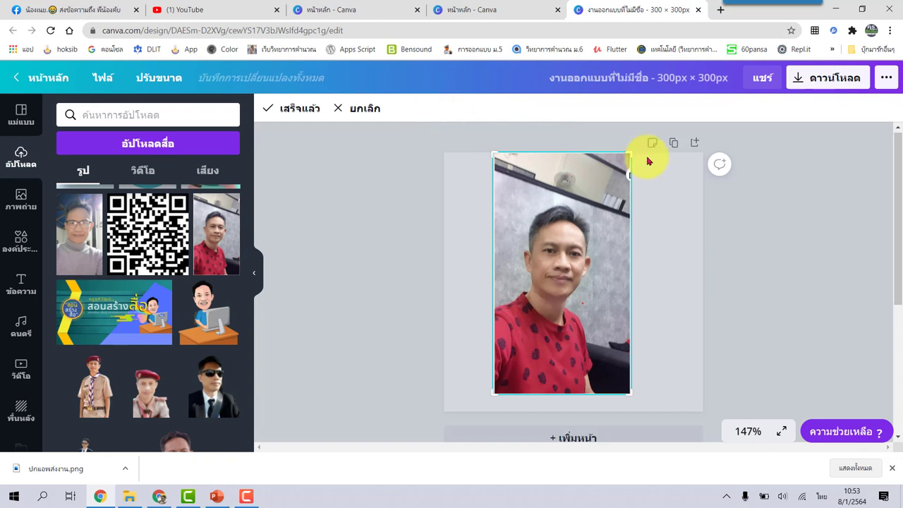
pyautogui.moveTo(628, 154); pyautogui.dragTo(631, 187)
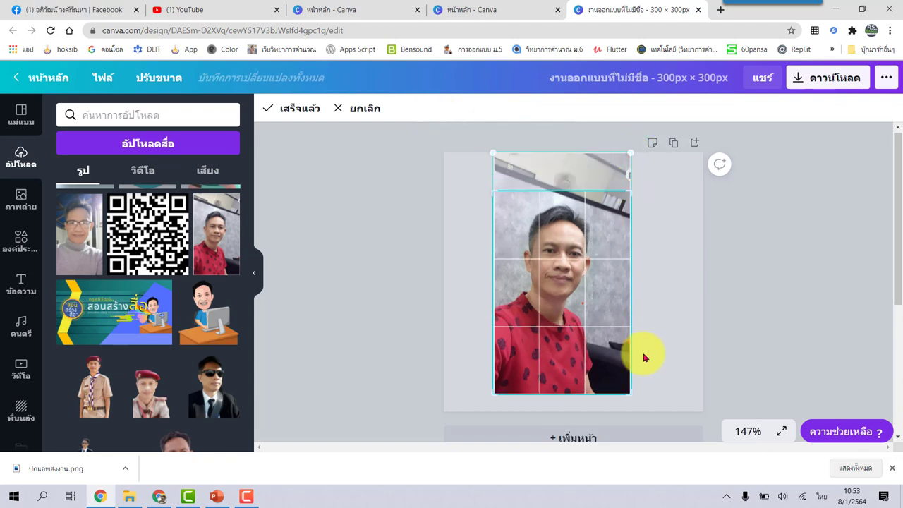
pyautogui.moveTo(628, 392); pyautogui.dragTo(628, 331)
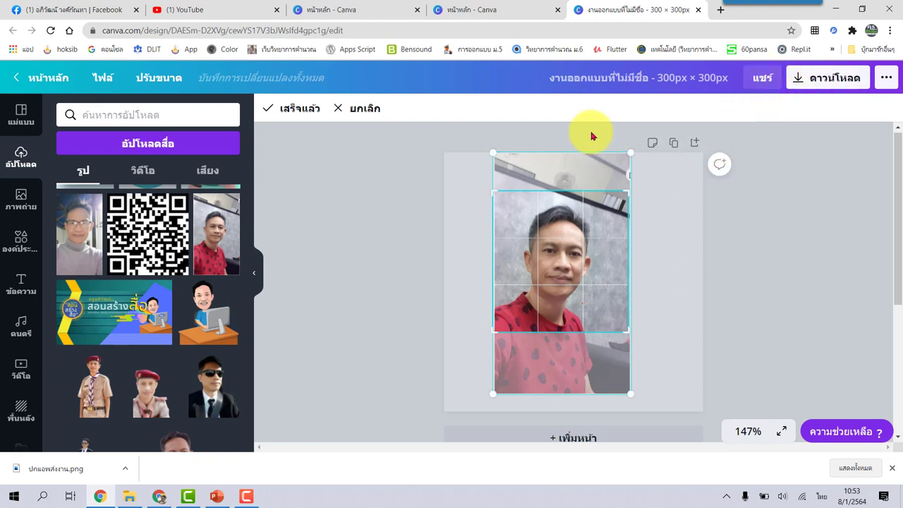
pyautogui.click(292, 109)
# - Move the cropped portrait to the page's upper-left corner and enlarge it to cover the whole page
pyautogui.moveTo(529, 216); pyautogui.dragTo(475, 174)
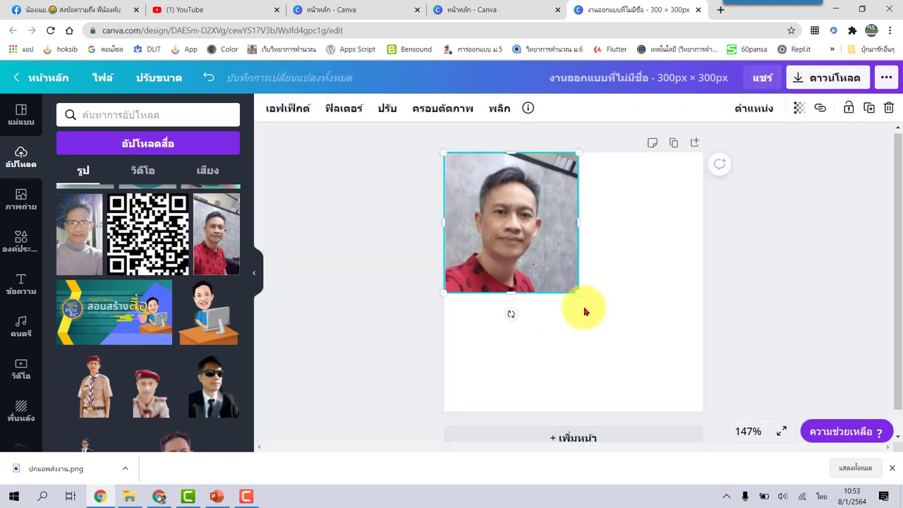
pyautogui.moveTo(585, 295); pyautogui.dragTo(718, 415)
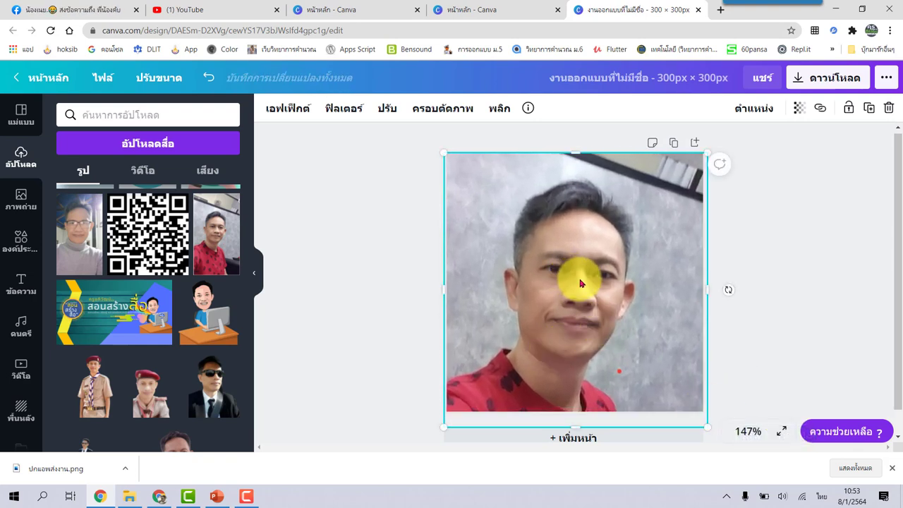
pyautogui.click(823, 235)
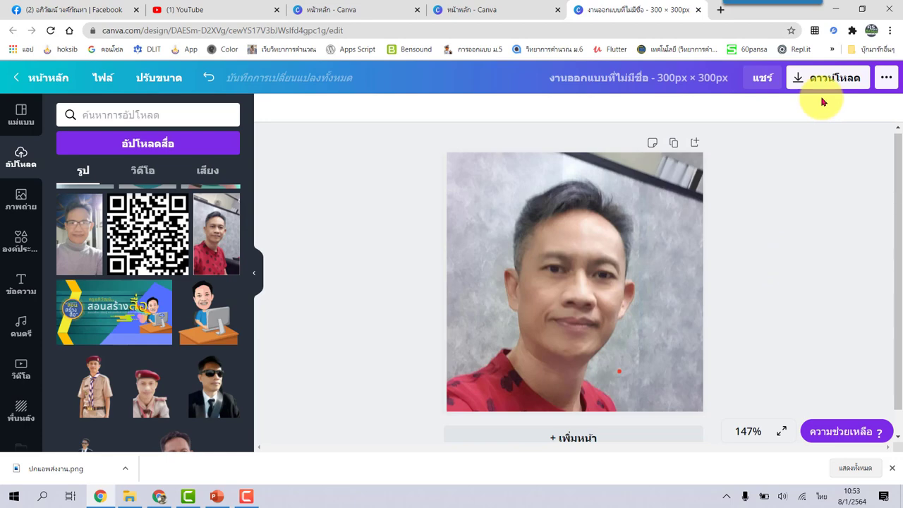
# - Download the portrait design as a PNG to the Desktop under the file name "รูปส่วนตัว"
pyautogui.click(817, 77)
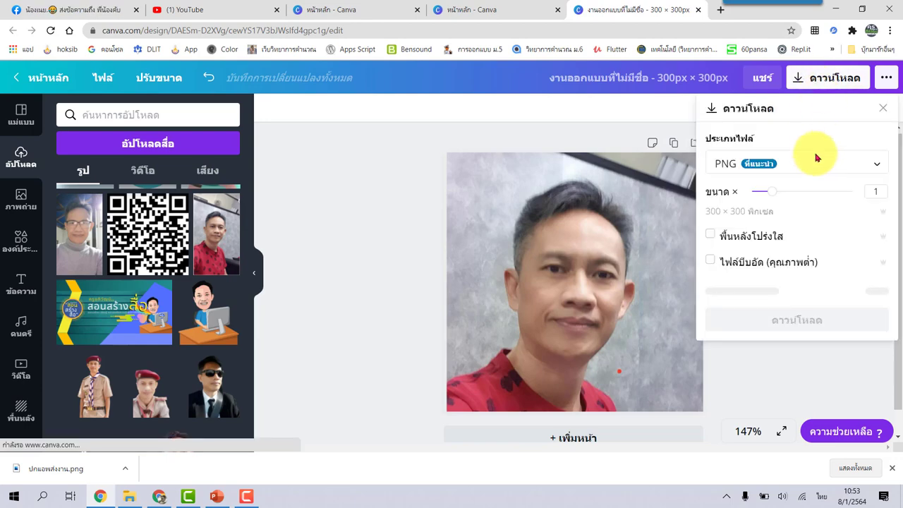
pyautogui.click(797, 292)
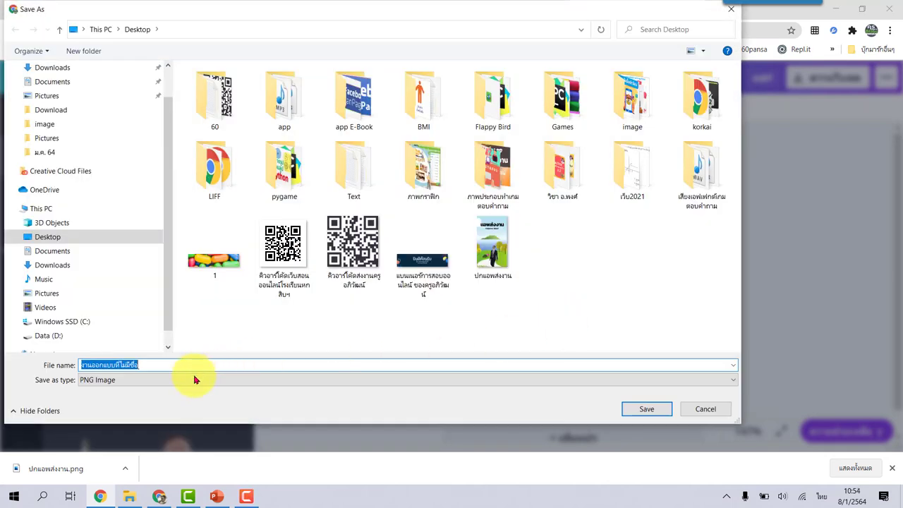
pyautogui.write('รู')
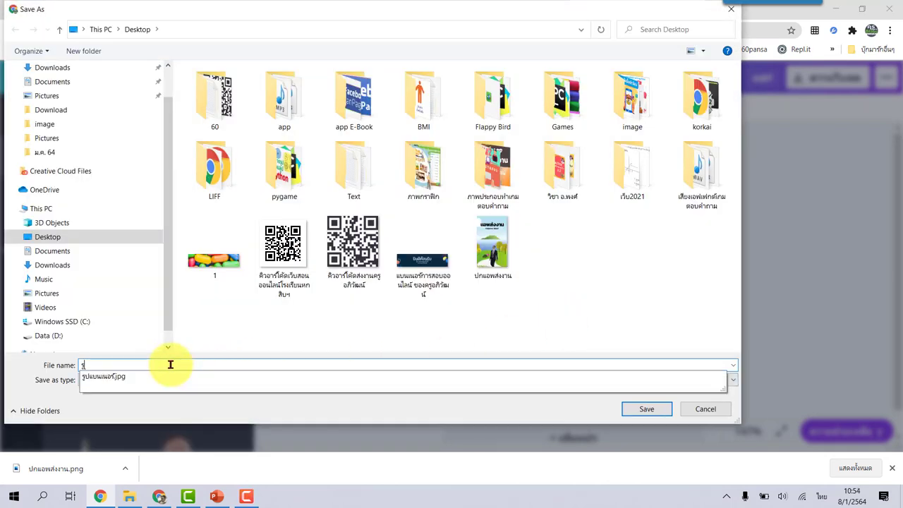
pyautogui.write('ปส่ง')
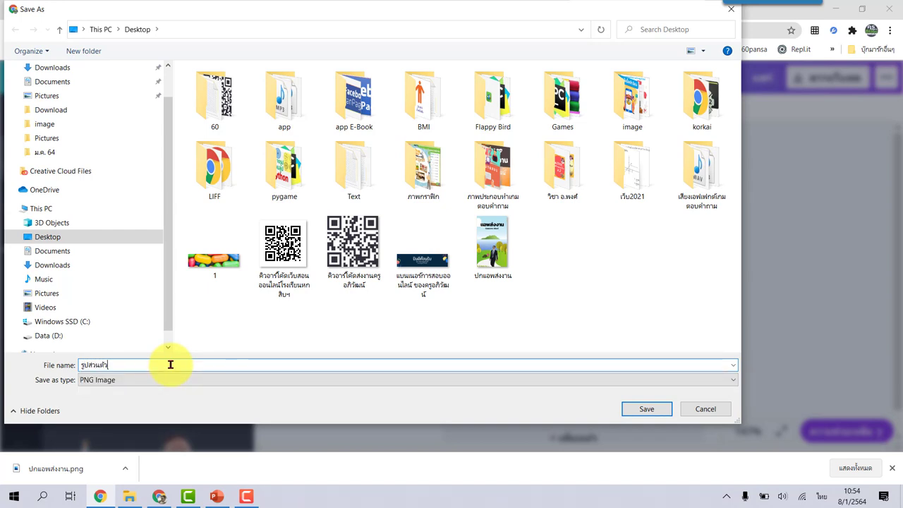
pyautogui.click(635, 409)
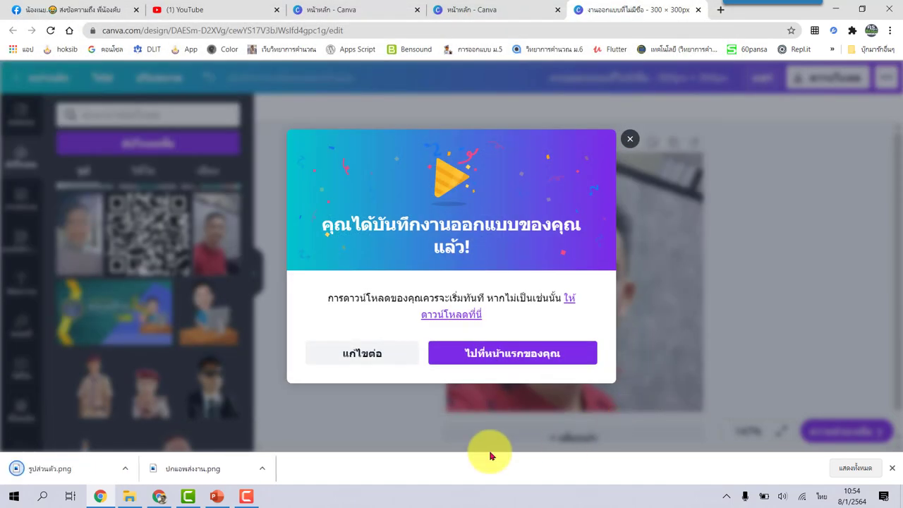
# - Switch to Google Drive and go up from the แอพส่งงาน folder to the My Drive root
pyautogui.click(160, 497)
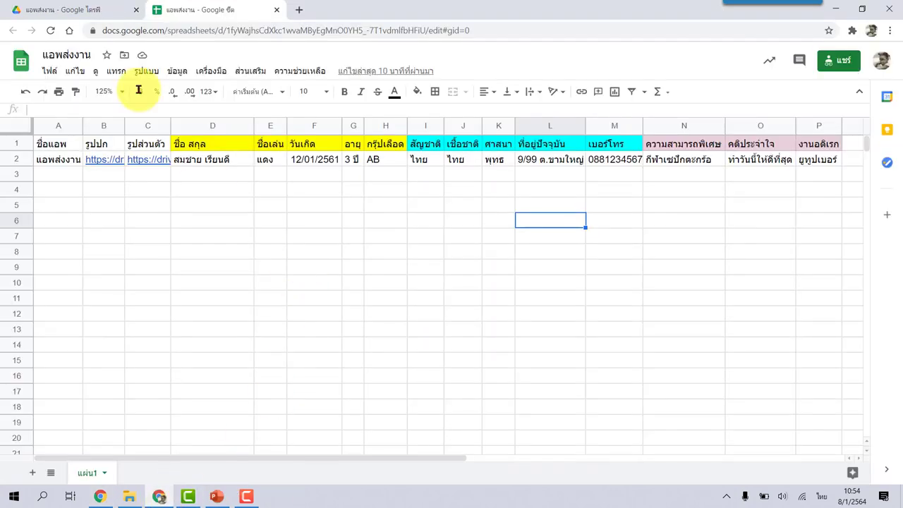
pyautogui.click(97, 8)
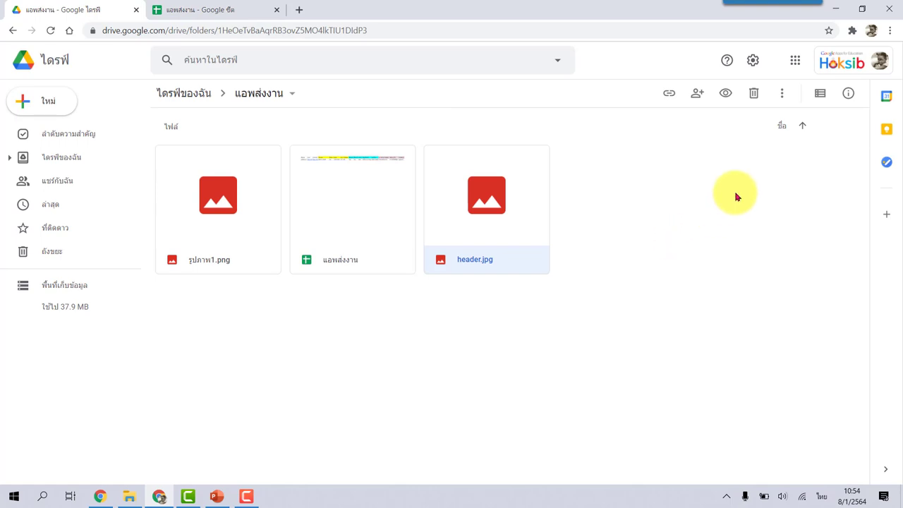
pyautogui.click(796, 62)
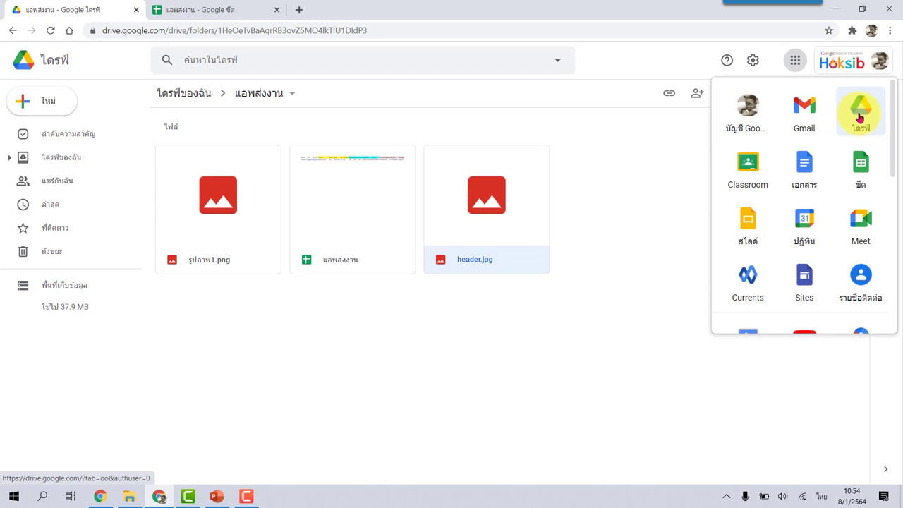
pyautogui.click(187, 94)
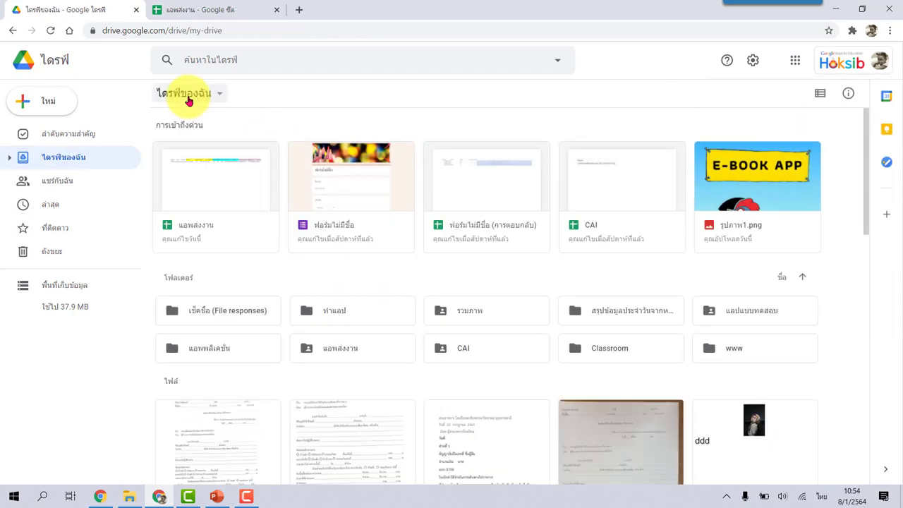
# - Create a new folder in My Drive named "แอปส่งงาน" followed by the teacher's name
pyautogui.click(60, 105)
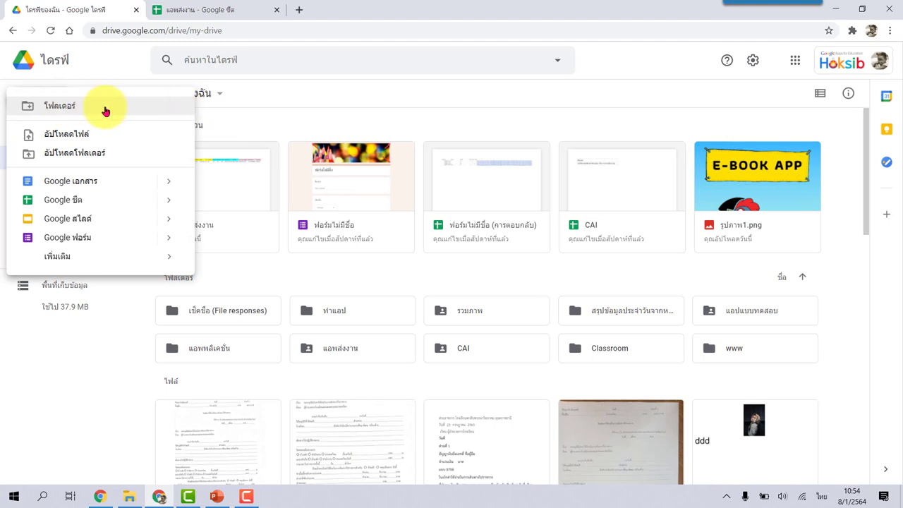
pyautogui.click(96, 111)
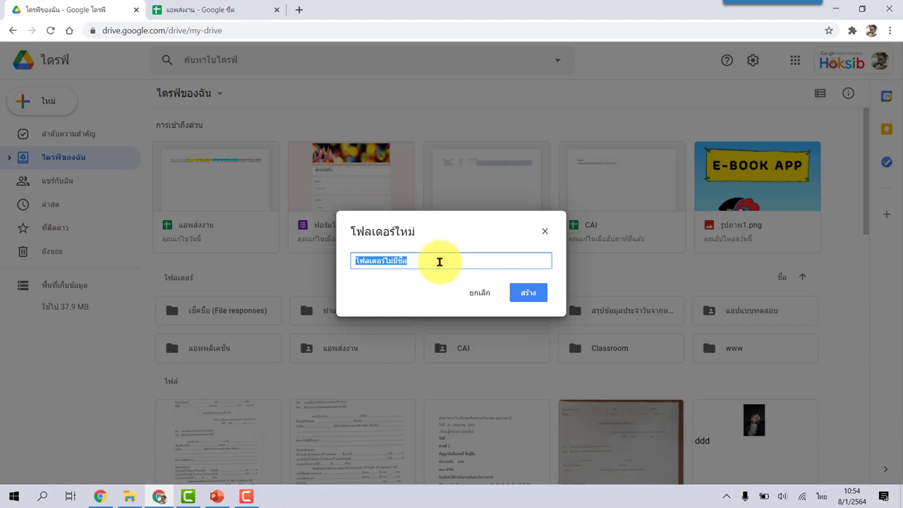
pyautogui.write('แอปส่งงานครูอภิวัฒน์')
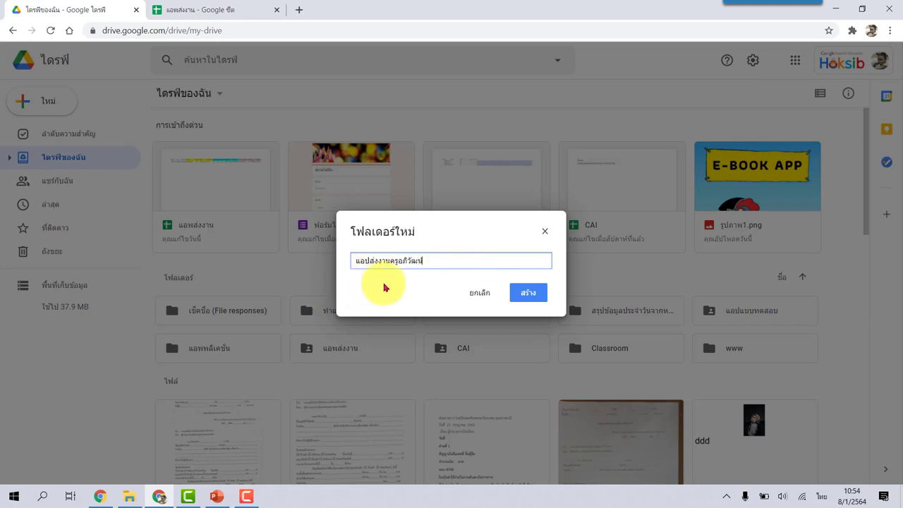
pyautogui.click(530, 293)
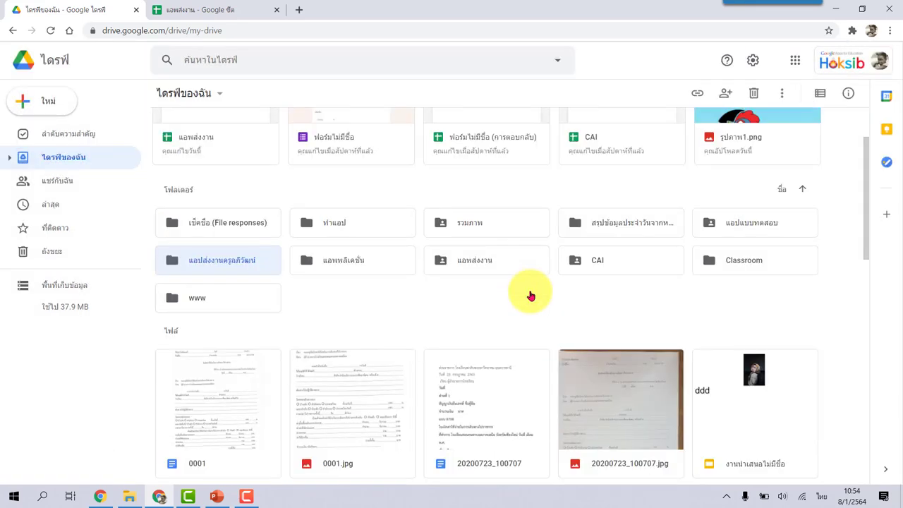
# - Create a blank Google Sheets spreadsheet inside the new folder and rename it "แอพส่งงาน"
pyautogui.doubleClick(235, 263)
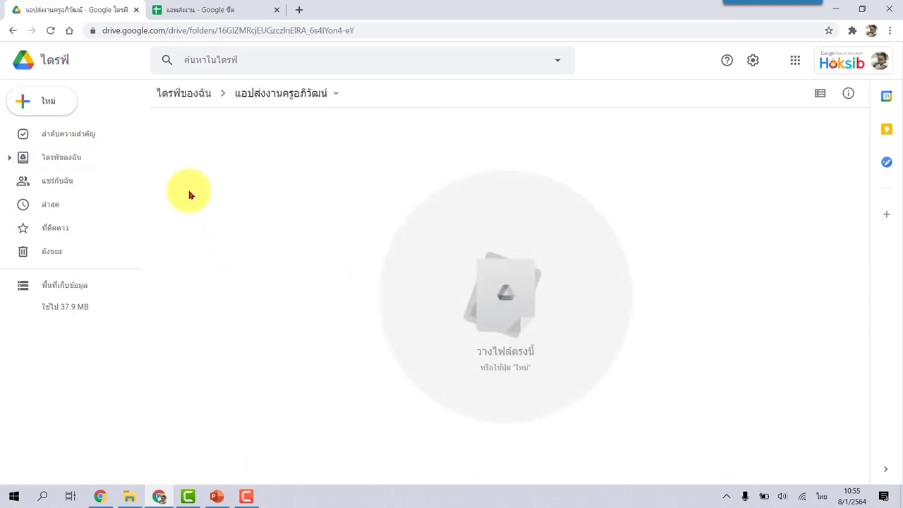
pyautogui.click(61, 106)
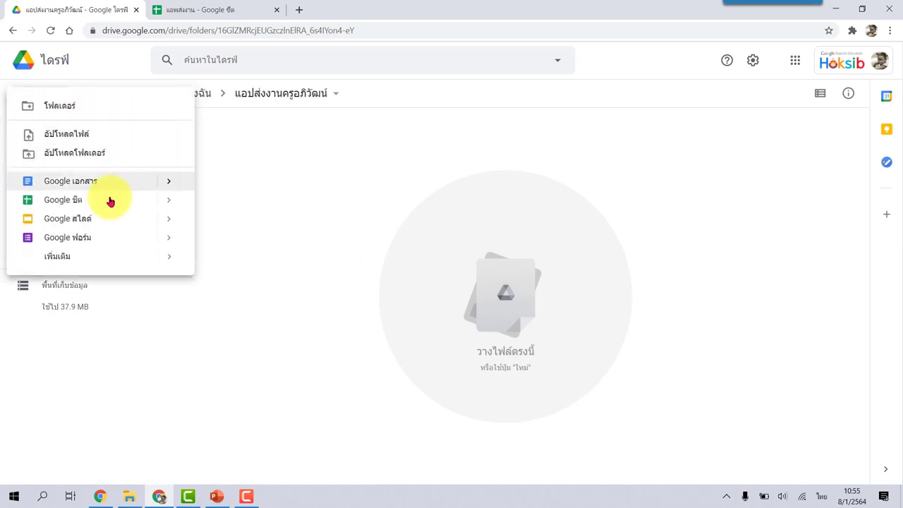
pyautogui.click(98, 205)
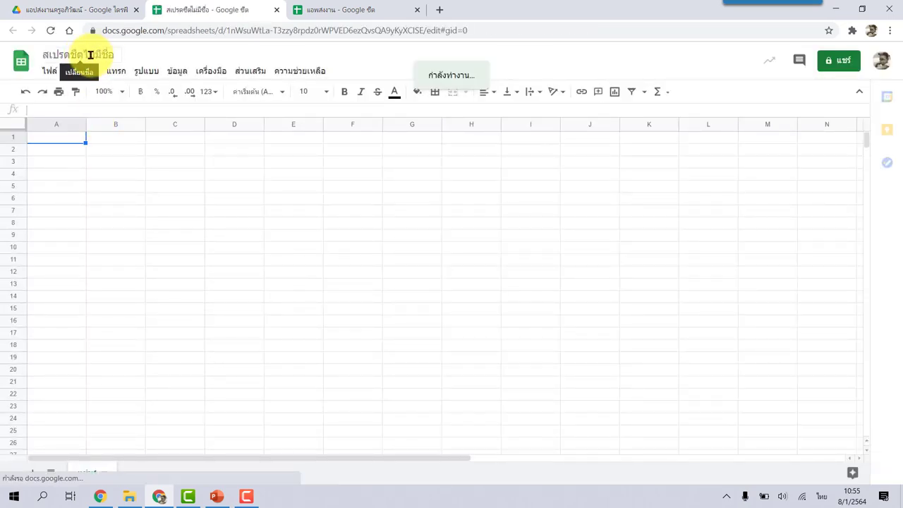
pyautogui.click(98, 58)
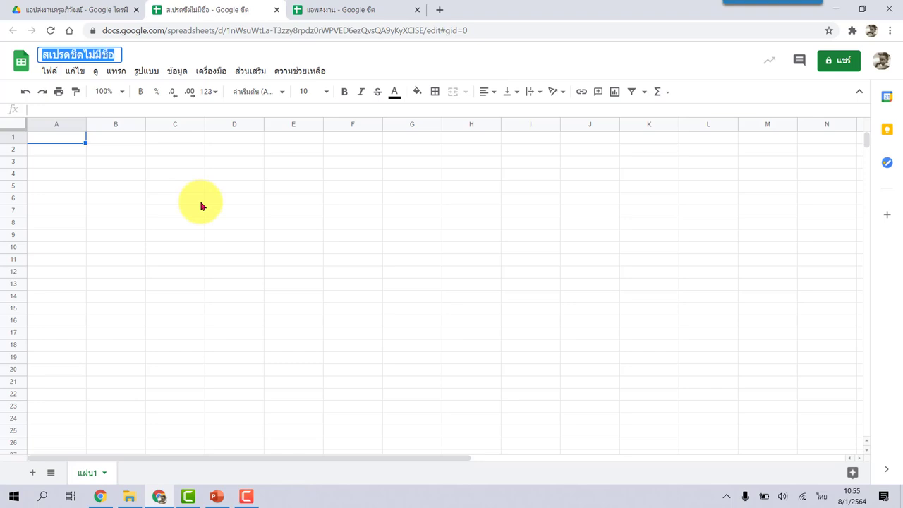
pyautogui.write('แอพส่งงาน')
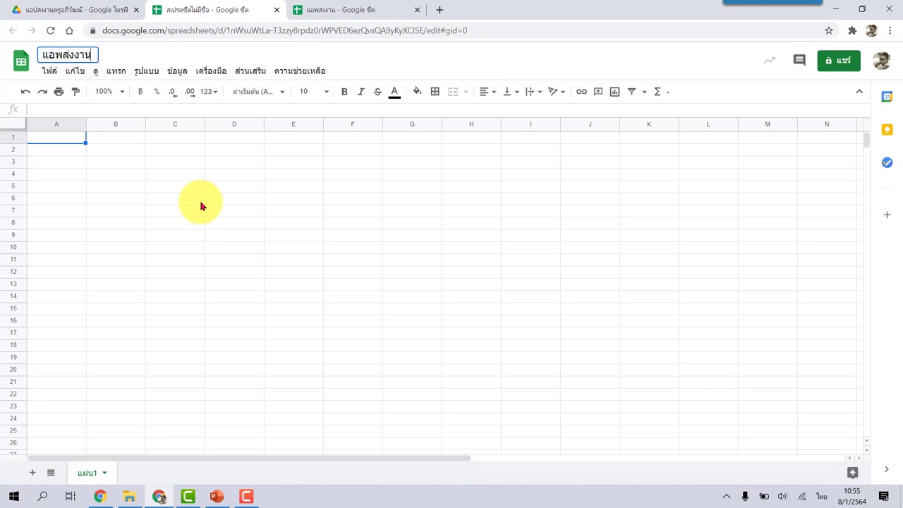
pyautogui.press('Return')
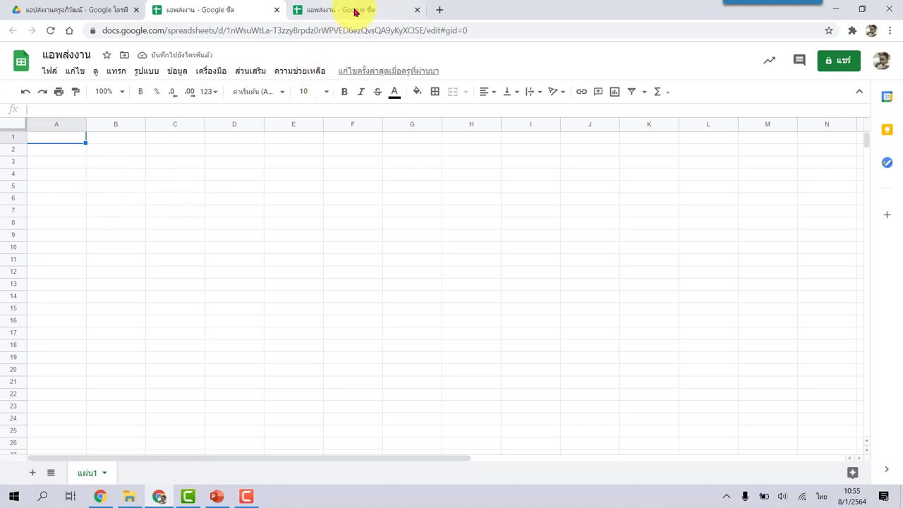
# - Copy the header and data rows A1:P2 from the existing แอพส่งงาน spreadsheet into the new one, starting at A1
pyautogui.click(356, 12)
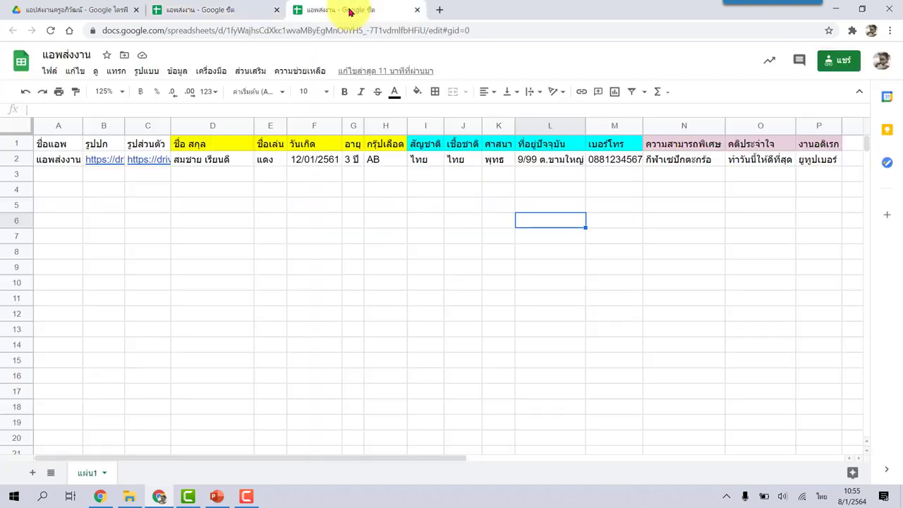
pyautogui.click(60, 147)
pyautogui.keyDown('shift'); pyautogui.click(822, 164); pyautogui.keyUp('shift')
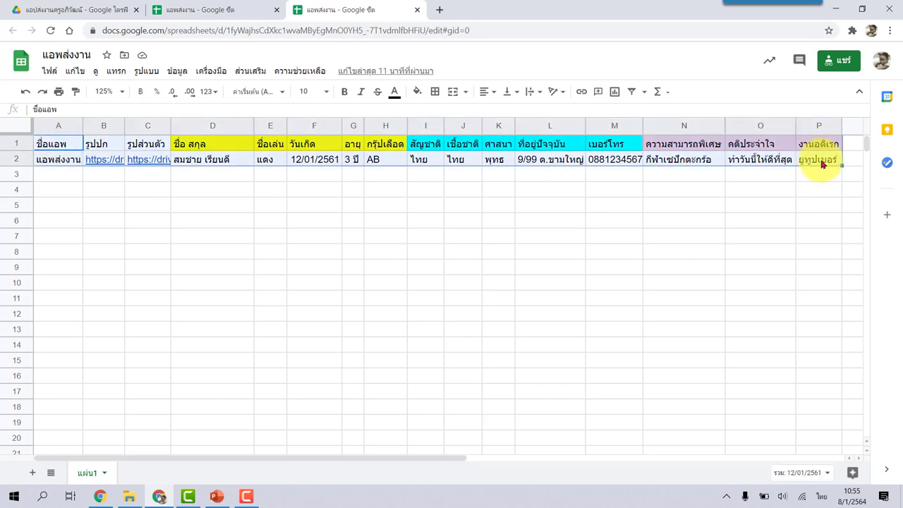
pyautogui.click(232, 10)
pyautogui.hotkey('ctrl', 'v')
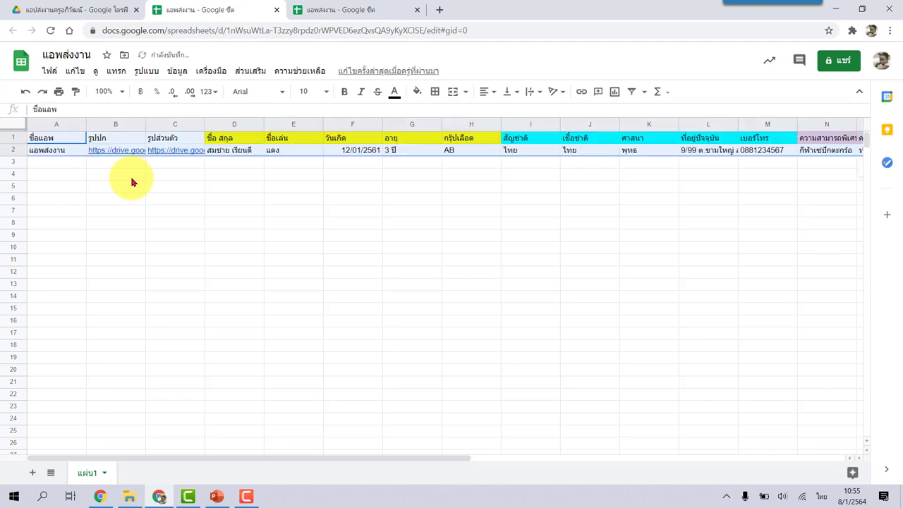
pyautogui.click(160, 223)
# - Clear the copied image links in B2 and C2, under รูปปก and รูปส่วนตัว
pyautogui.click(62, 141)
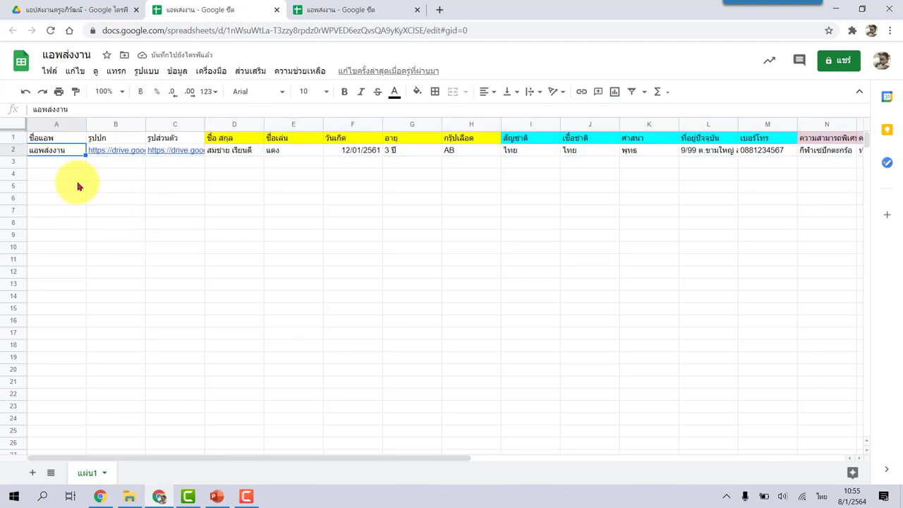
pyautogui.click(105, 154)
pyautogui.press('Delete')
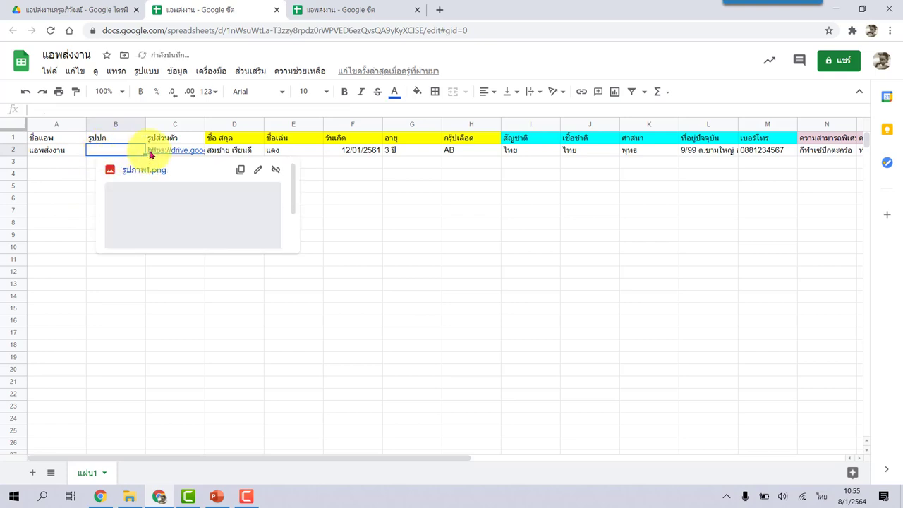
pyautogui.click(155, 152)
pyautogui.press('Delete')
pyautogui.click(99, 200)
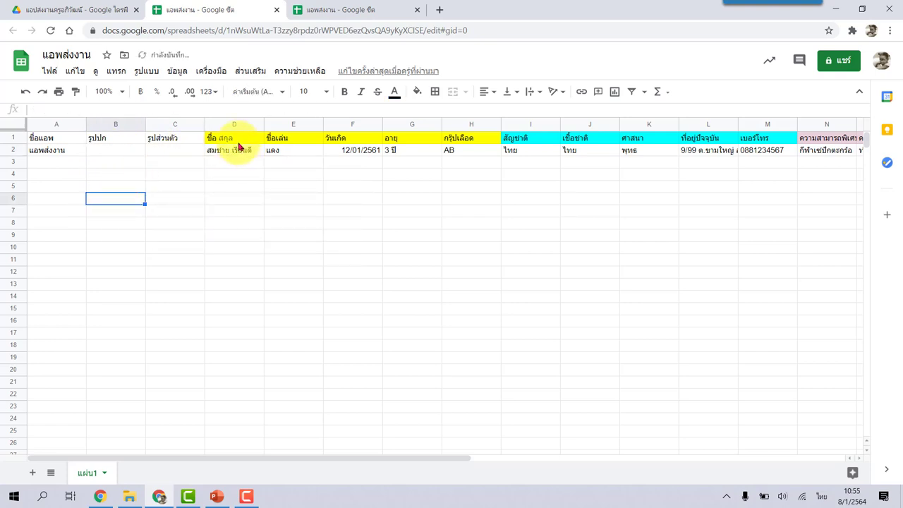
# - Replace the sample nickname in E2, under ชื่อเล่น, with a different nickname
pyautogui.click(235, 141)
pyautogui.click(236, 151)
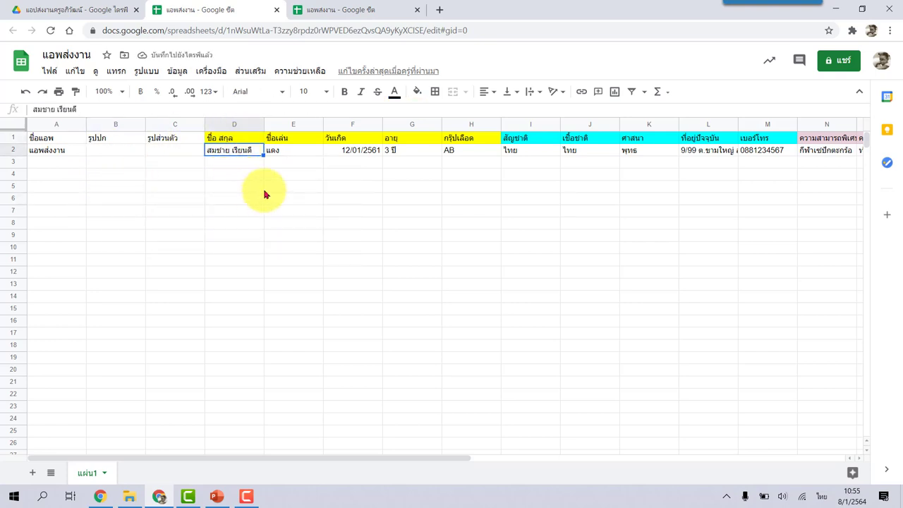
pyautogui.click(295, 139)
pyautogui.click(297, 157)
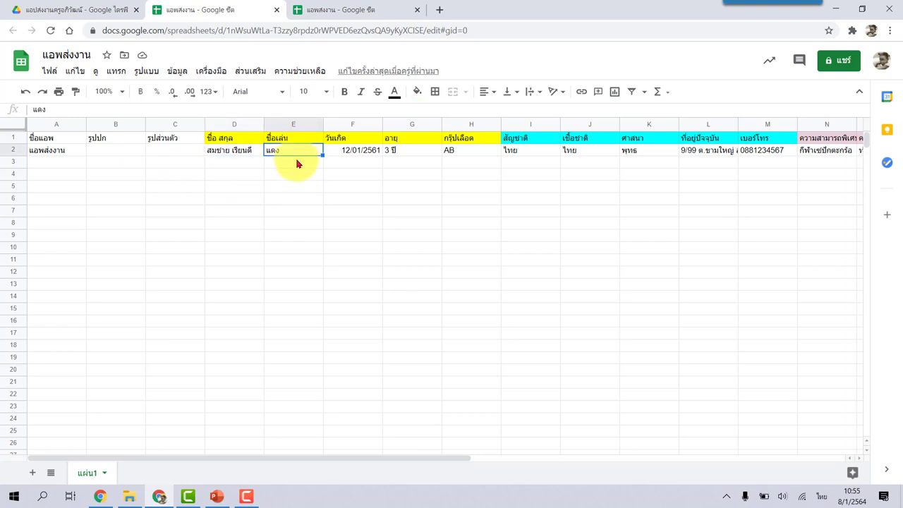
pyautogui.write('ช')
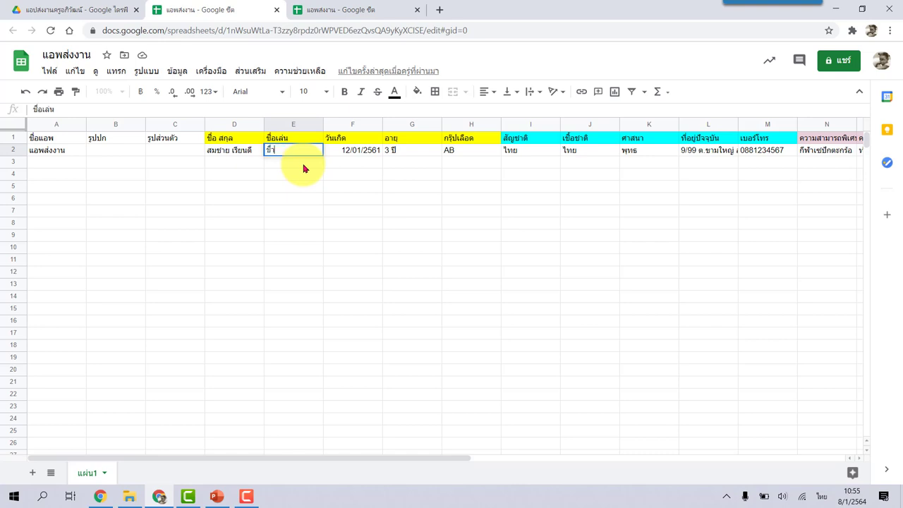
pyautogui.write('้าย')
pyautogui.press('Return')
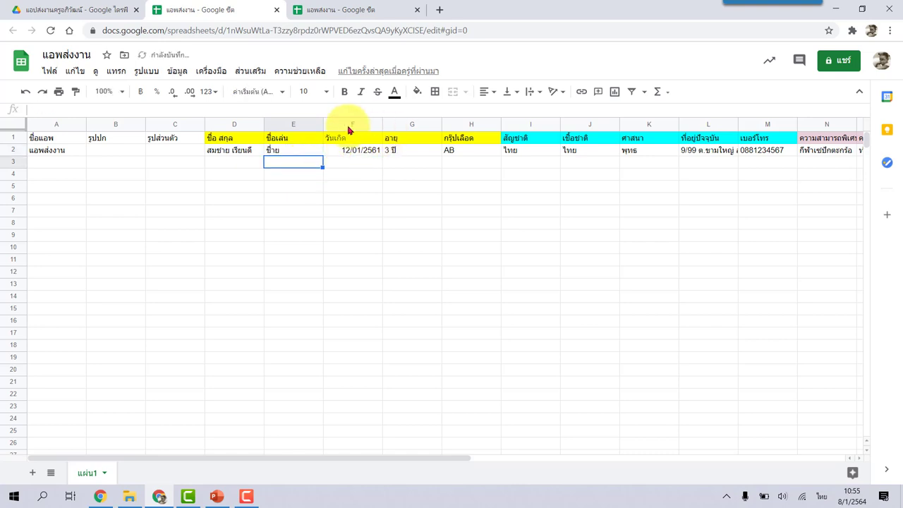
# - Fit the widths of columns E through K, from ชื่อเล่น to ศาสนา, to their contents
pyautogui.doubleClick(322, 123)
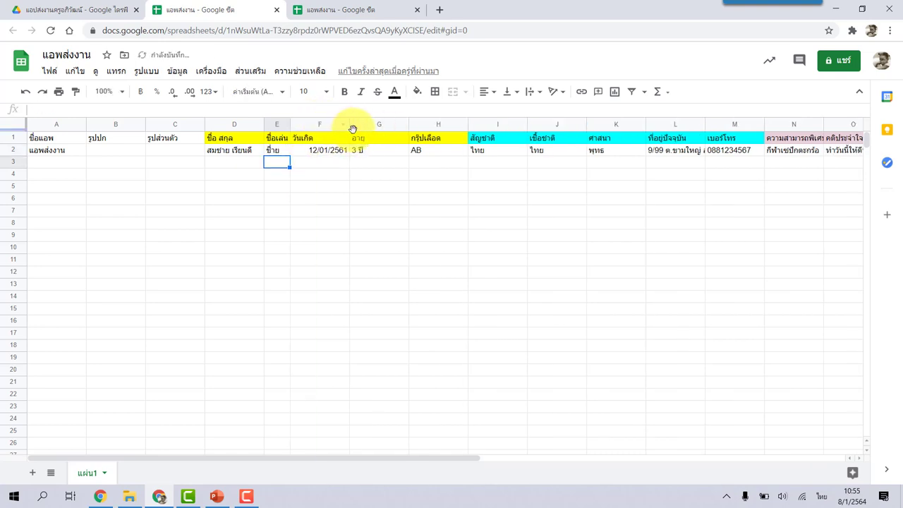
pyautogui.doubleClick(349, 122)
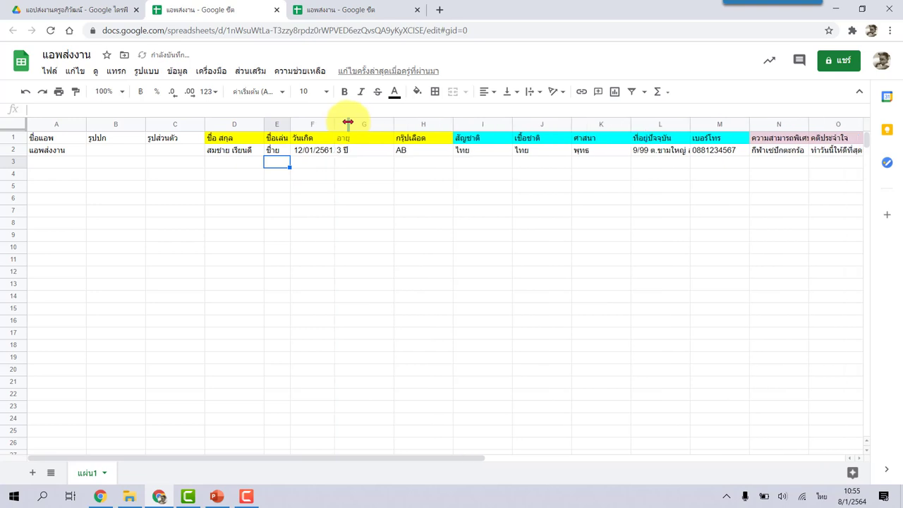
pyautogui.doubleClick(392, 123)
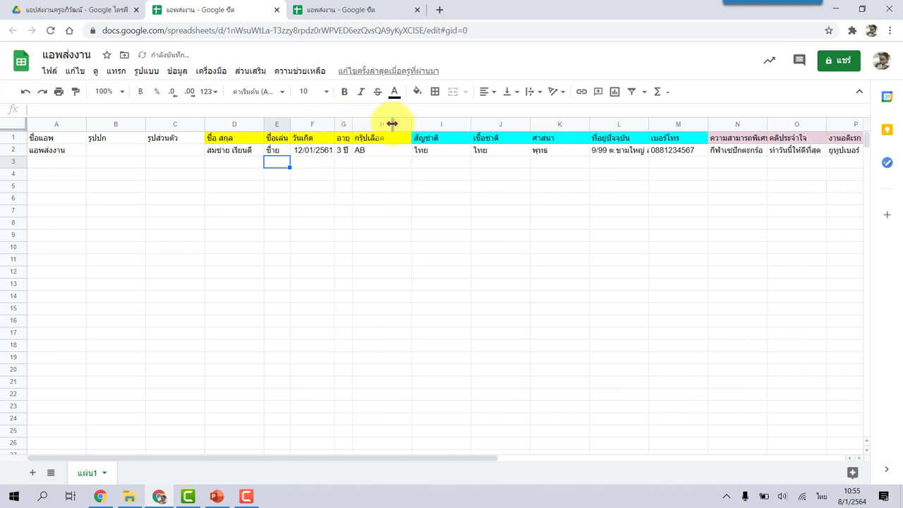
pyautogui.click(411, 124)
pyautogui.doubleClick(411, 124)
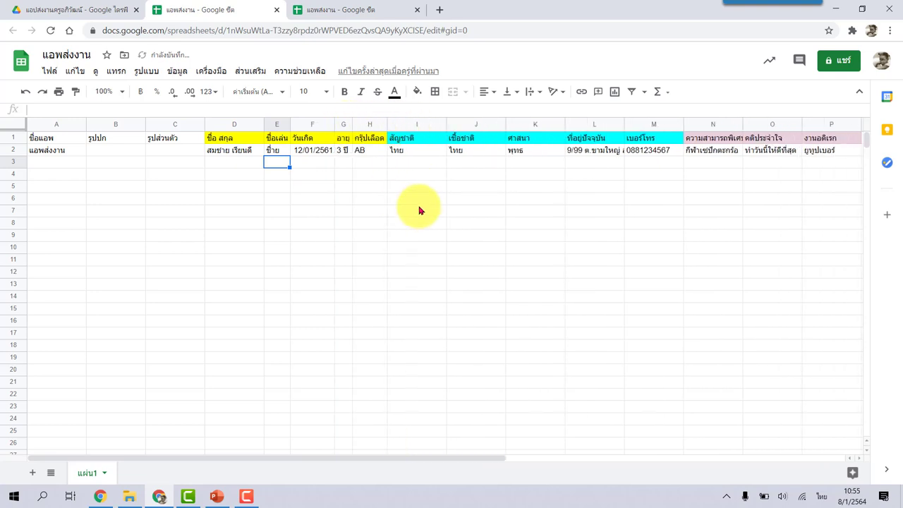
pyautogui.doubleClick(446, 124)
pyautogui.doubleClick(475, 123)
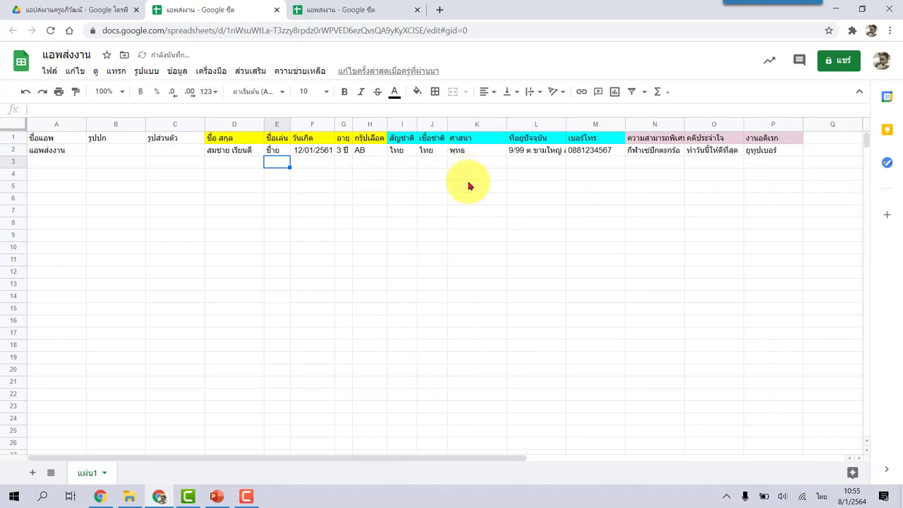
pyautogui.doubleClick(506, 122)
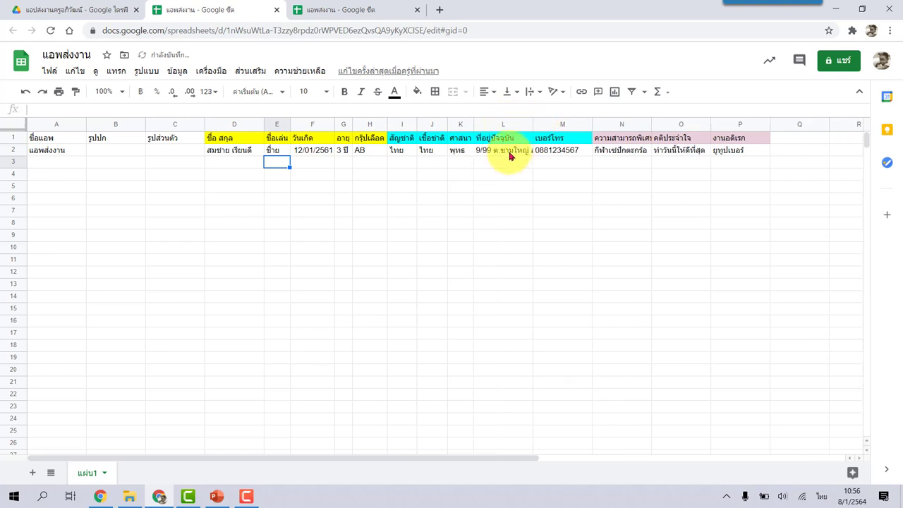
# - Examine the row 2 entries from ที่อยู่ปัจจุบัน to งานอดิเรก, including how the phone number in M2 is entered
pyautogui.click(509, 152)
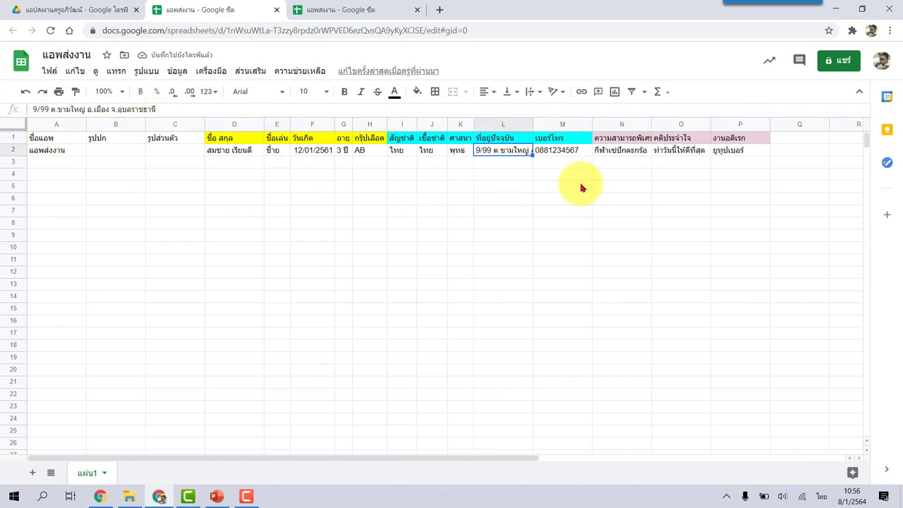
pyautogui.click(560, 154)
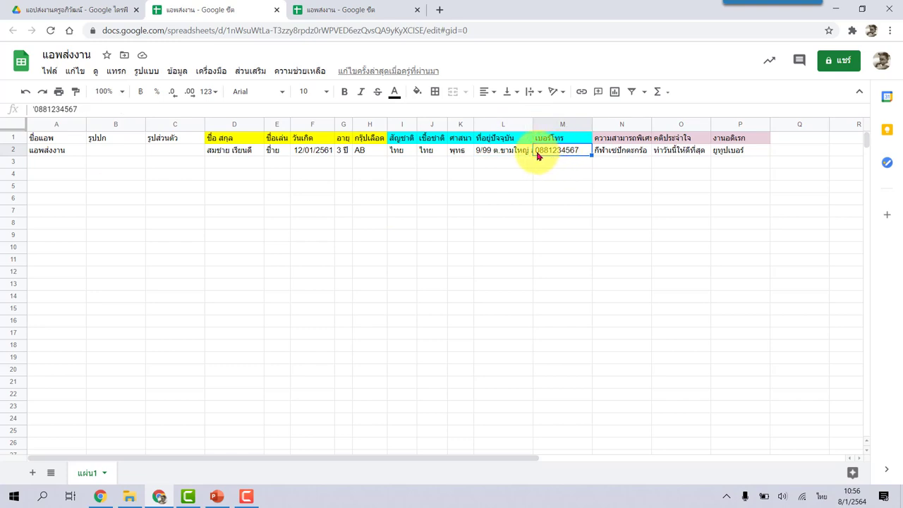
pyautogui.doubleClick(540, 154)
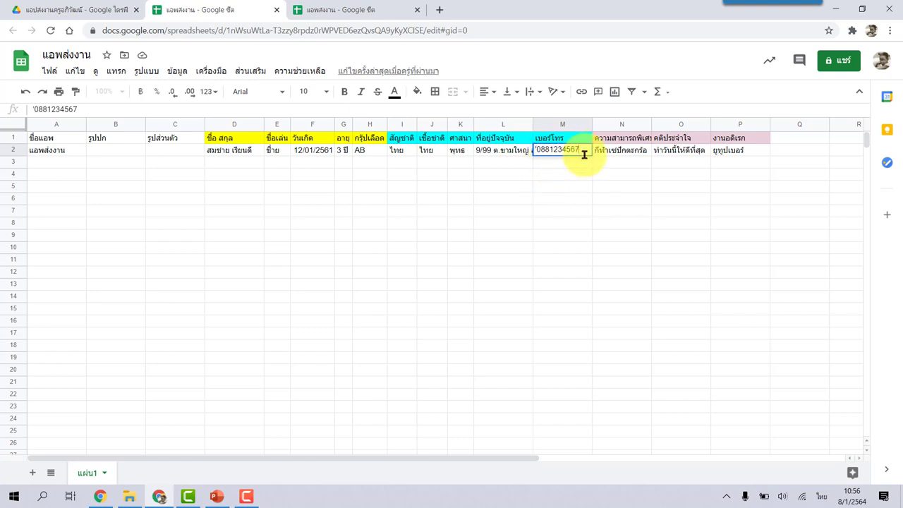
pyautogui.press('Return')
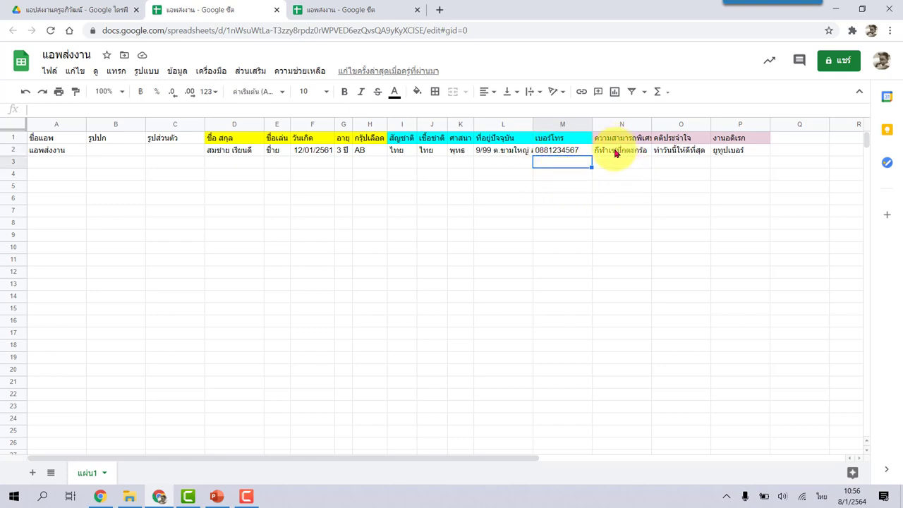
pyautogui.click(616, 154)
pyautogui.click(667, 152)
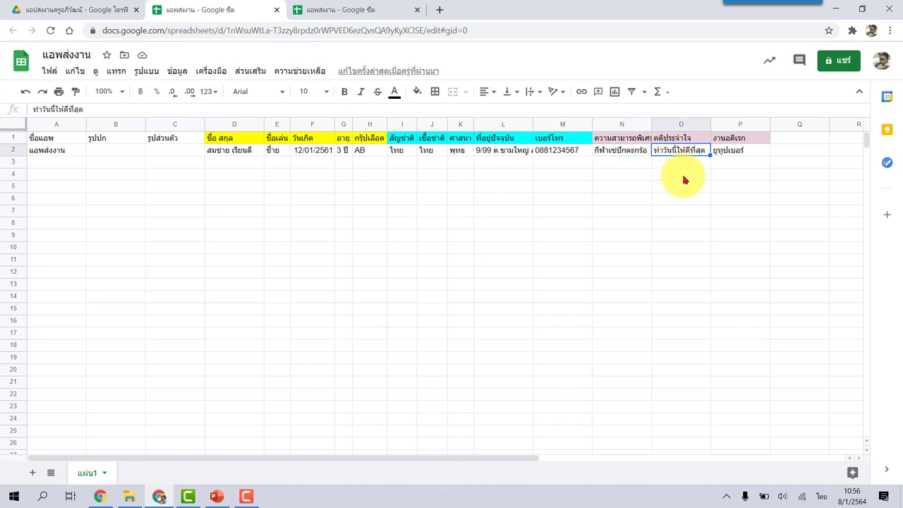
pyautogui.click(745, 155)
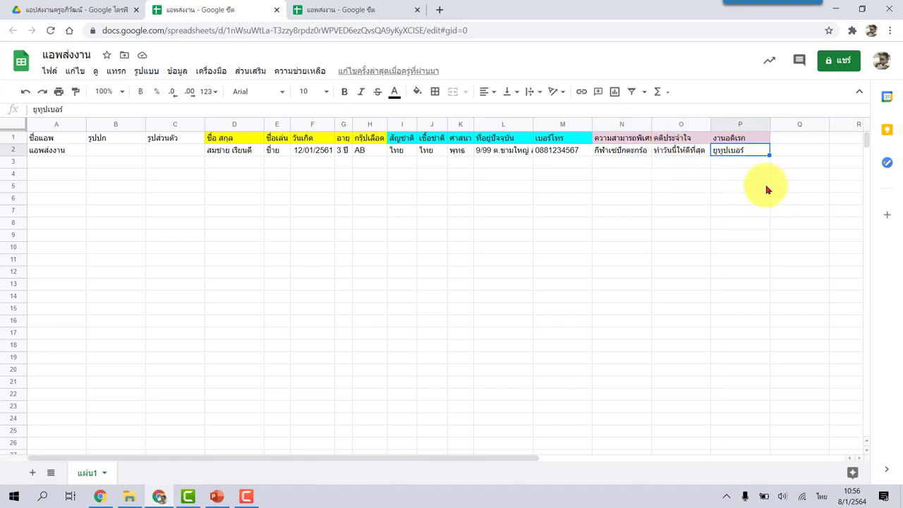
# - Upload the Desktop images ปกแอพส่งงาน and รูปส่วนตัว to the Drive folder that holds the แอพส่งงาน spreadsheet
pyautogui.click(88, 9)
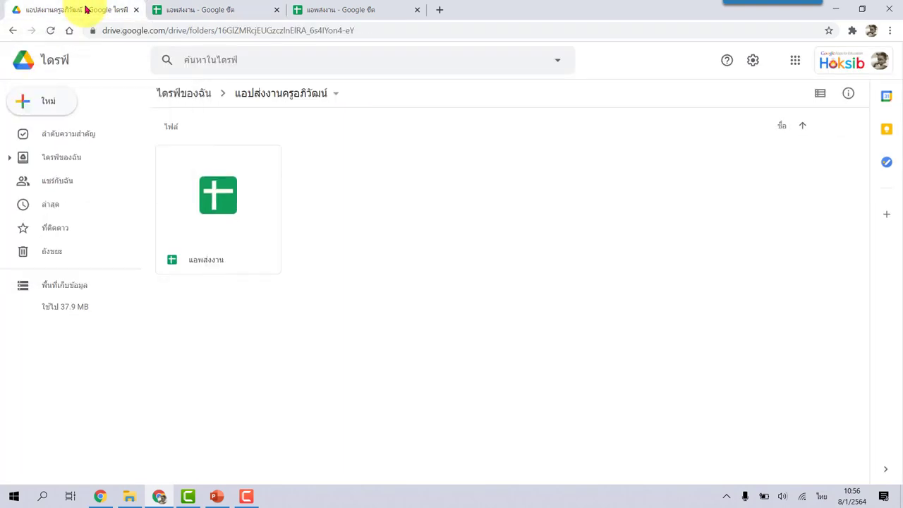
pyautogui.rightClick(367, 169)
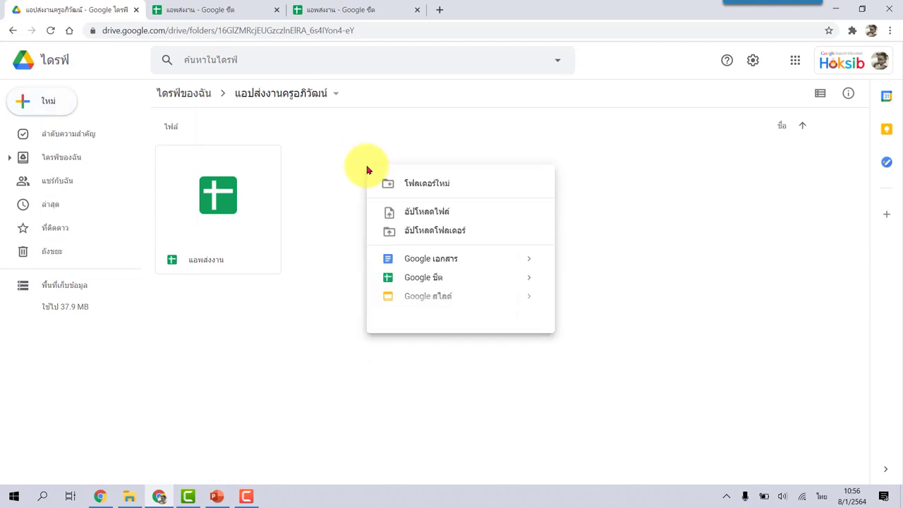
pyautogui.click(472, 218)
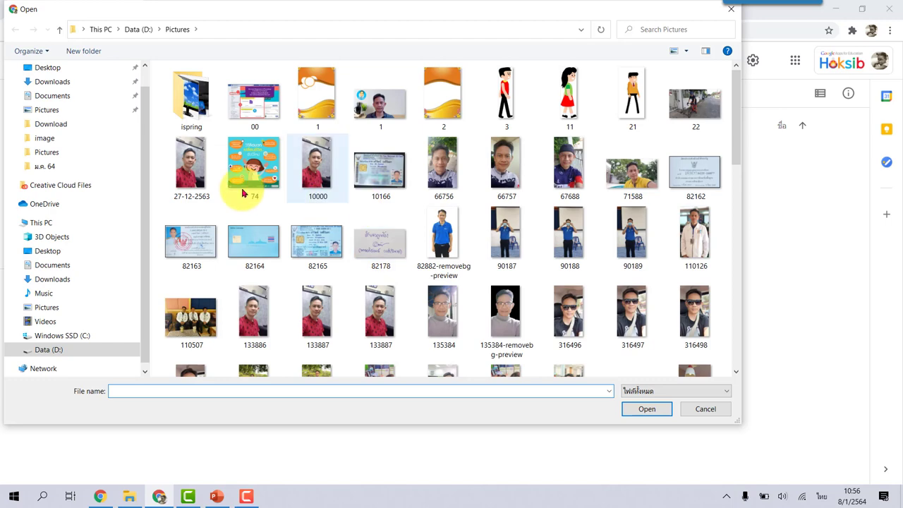
pyautogui.click(53, 70)
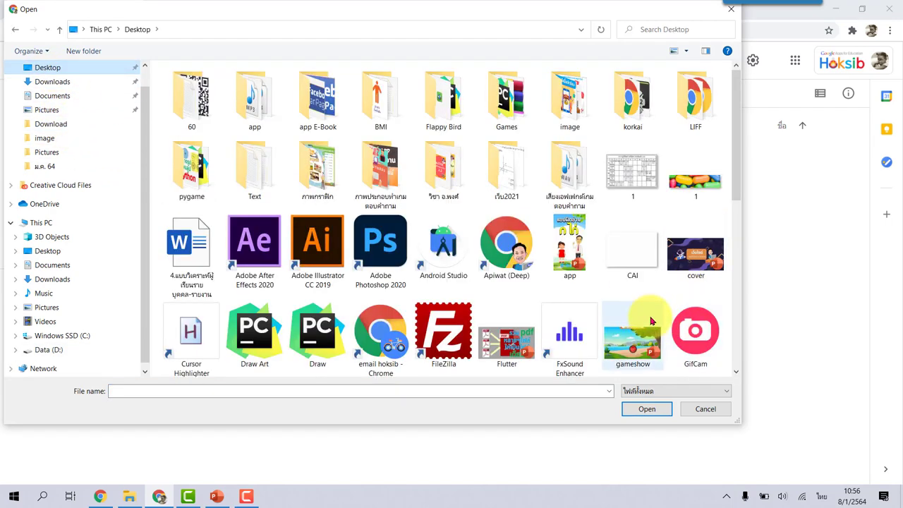
pyautogui.scroll(-5, 648, 317)
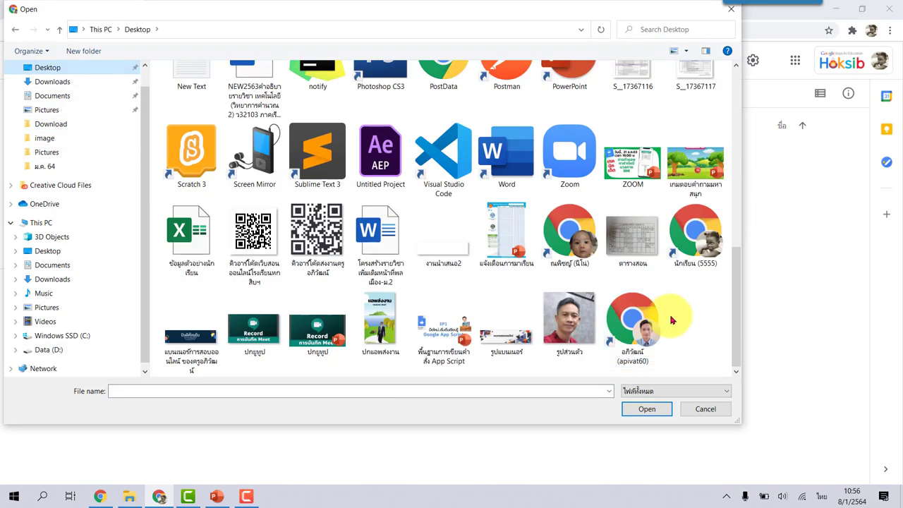
pyautogui.click(578, 330)
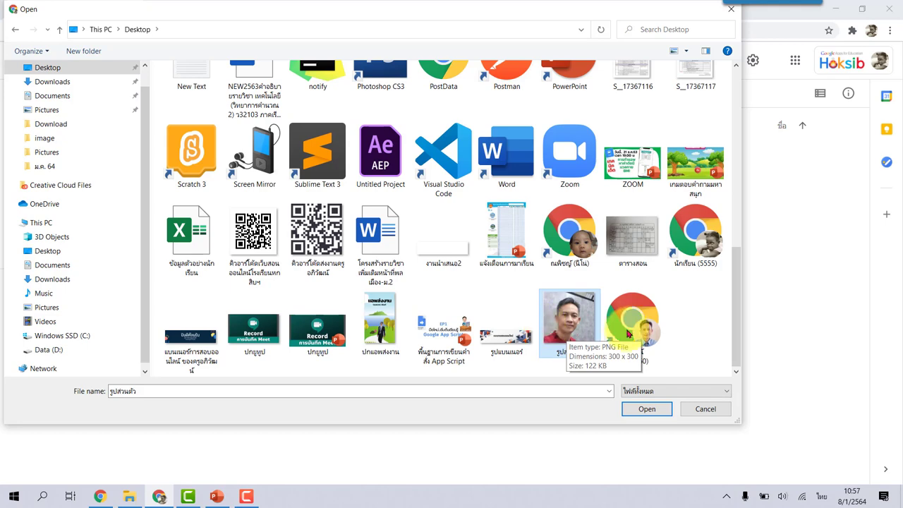
pyautogui.keyDown('ctrl'); pyautogui.click(386, 326); pyautogui.keyUp('ctrl')
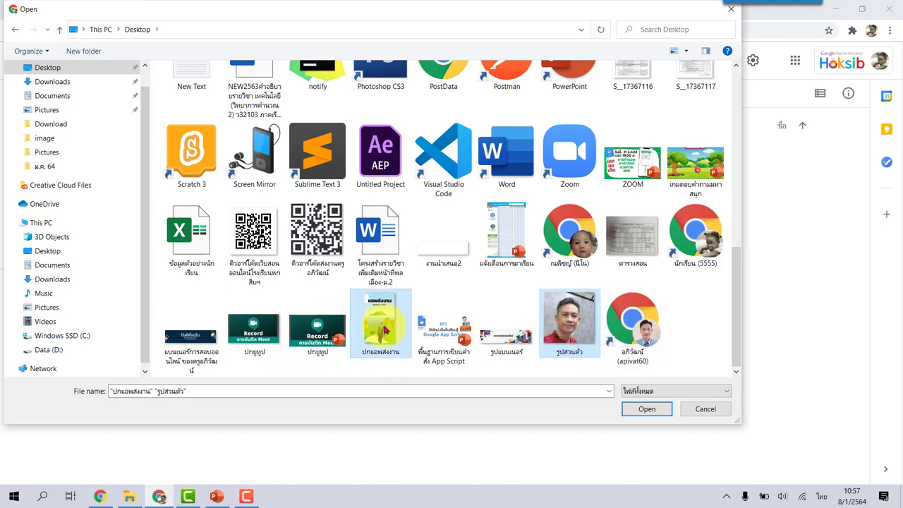
pyautogui.click(646, 410)
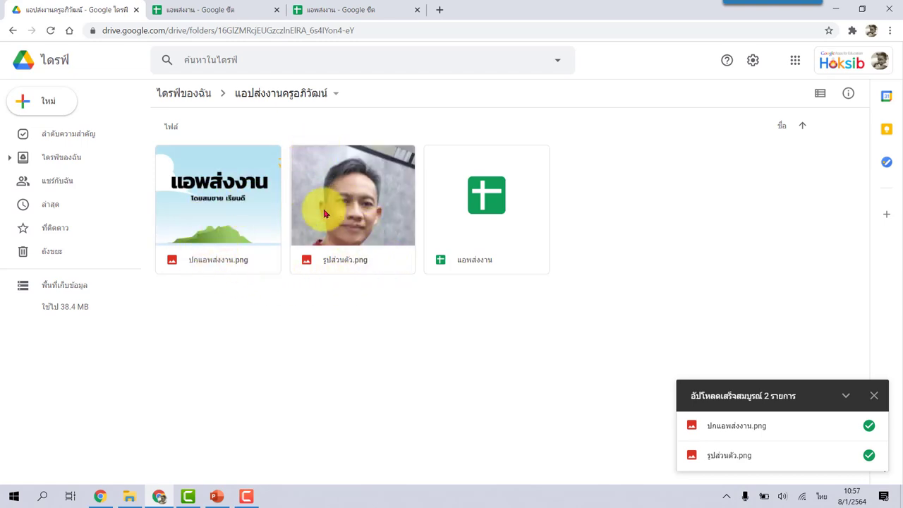
# - Share the current Drive folder with anyone who has the link (ทุกคนที่มีลิงก์) and dismiss the upload notification
pyautogui.click(318, 97)
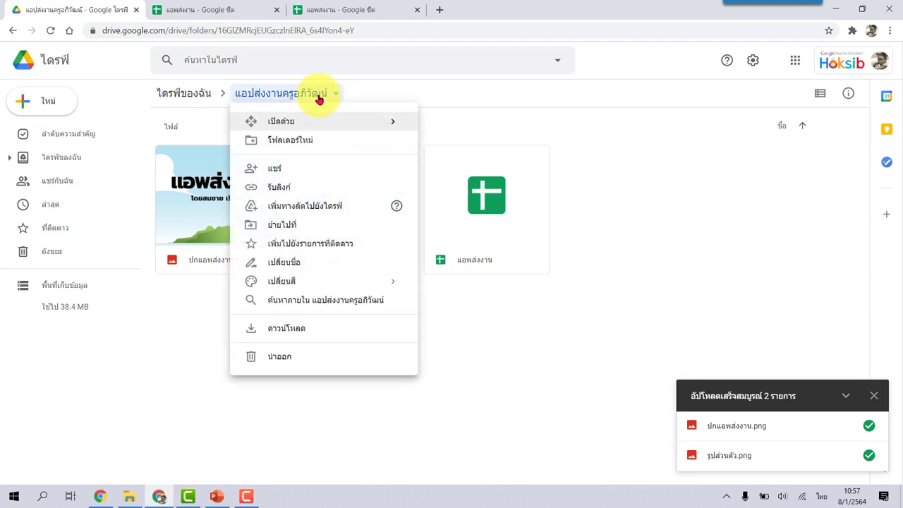
pyautogui.click(308, 174)
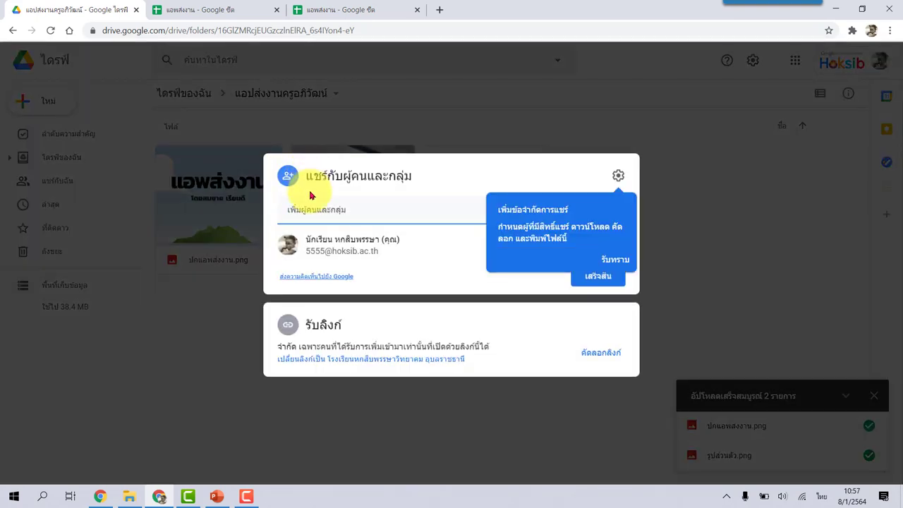
pyautogui.click(343, 358)
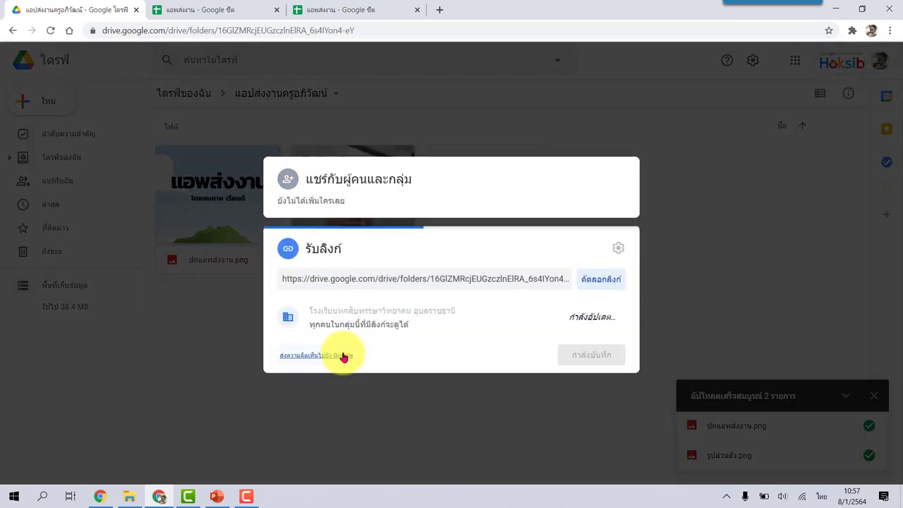
pyautogui.click(401, 314)
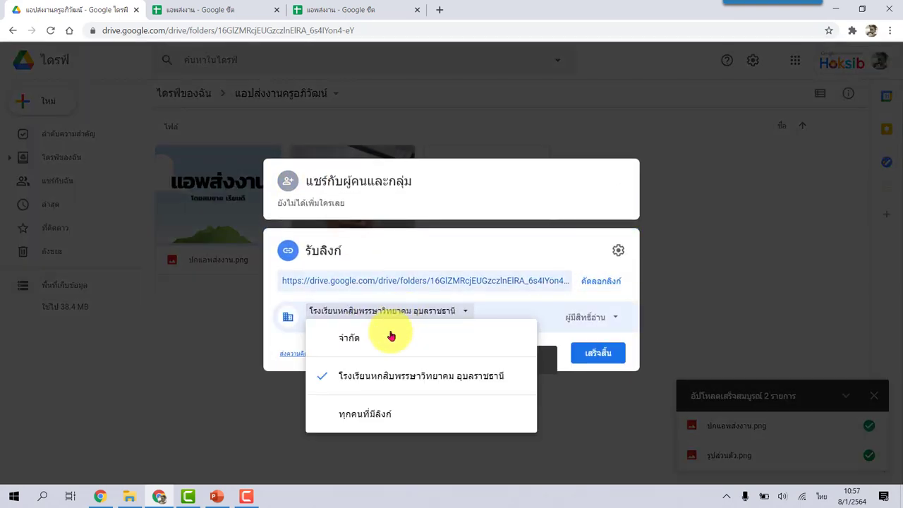
pyautogui.click(382, 416)
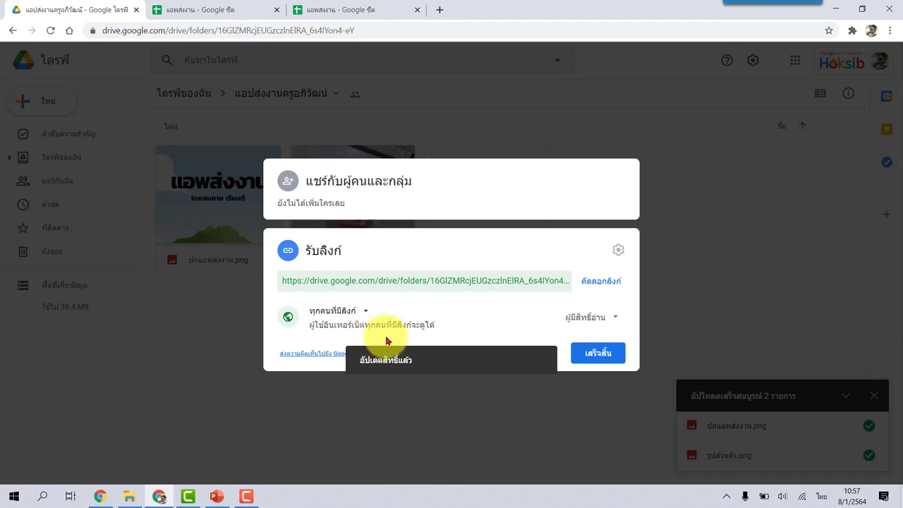
pyautogui.click(597, 355)
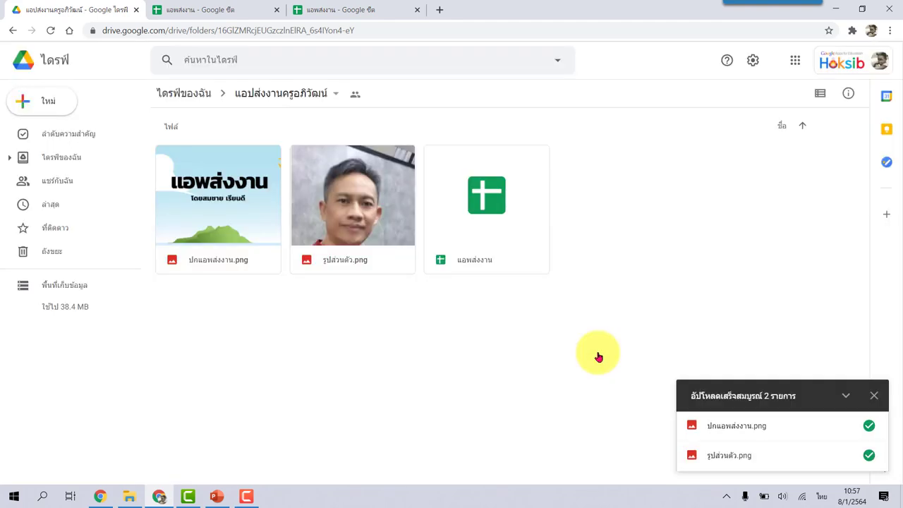
pyautogui.click(873, 396)
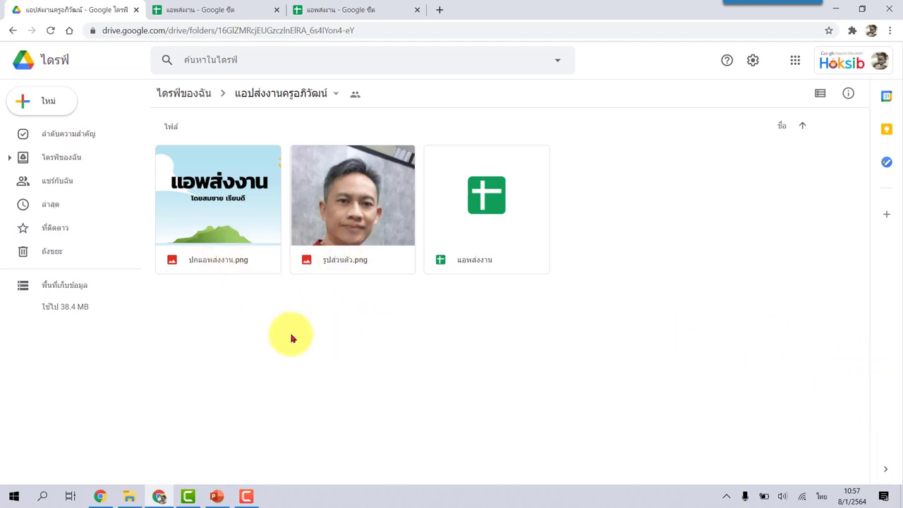
# - Copy the Drive share link of ปกแอพส่งงาน.png into cell B2 under รูปปก, and close the duplicate แอพส่งงาน spreadsheet tab
pyautogui.rightClick(202, 209)
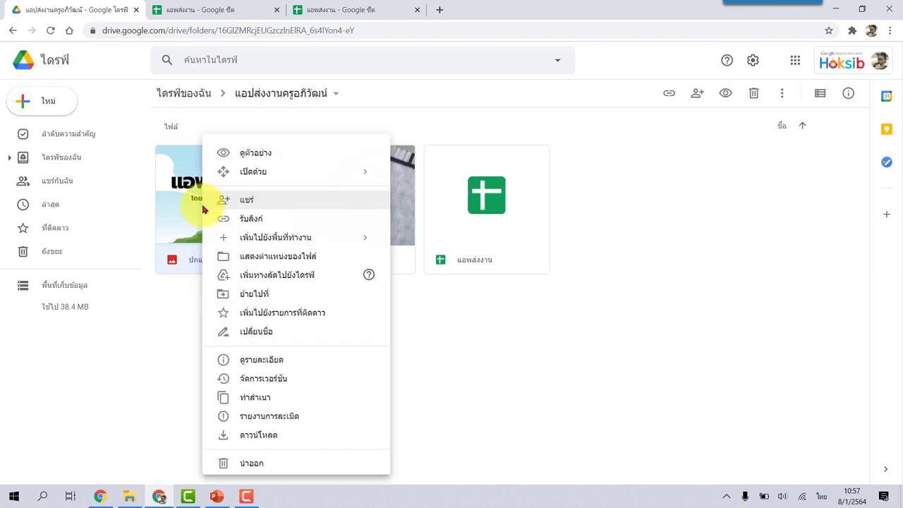
pyautogui.click(278, 223)
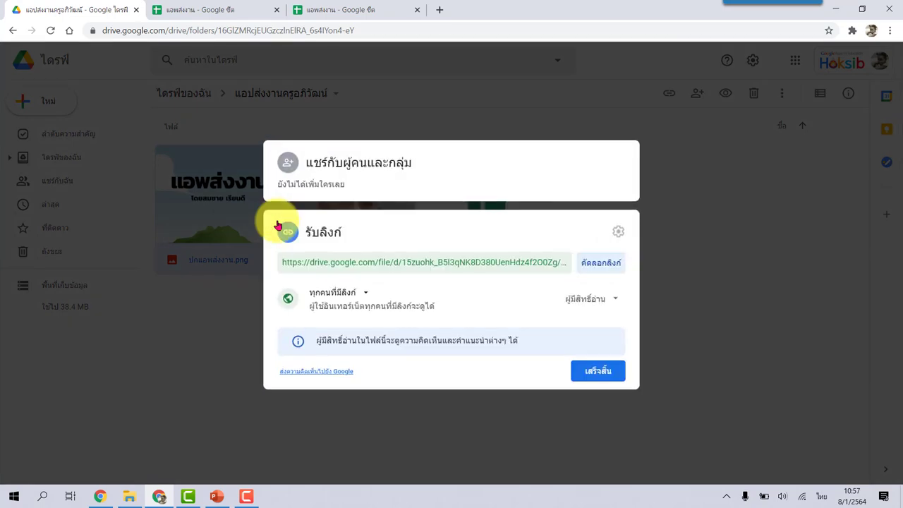
pyautogui.click(615, 268)
pyautogui.click(610, 371)
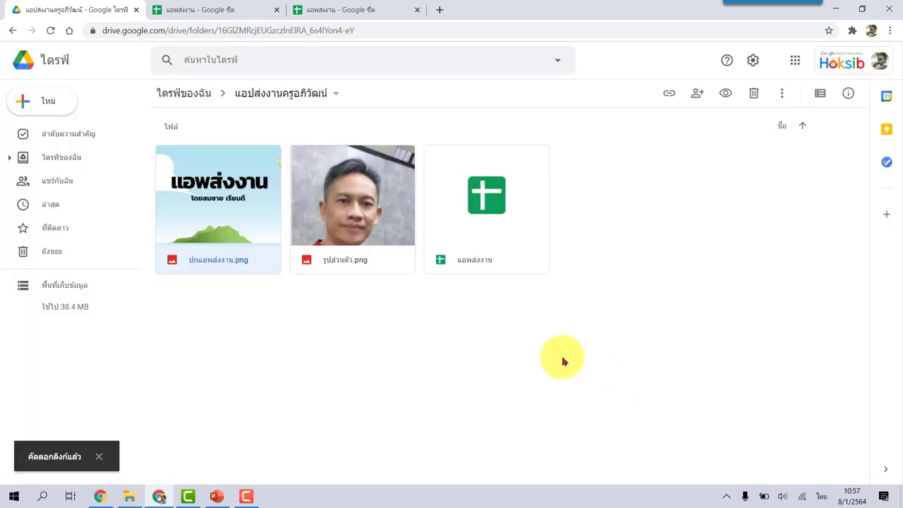
pyautogui.click(219, 11)
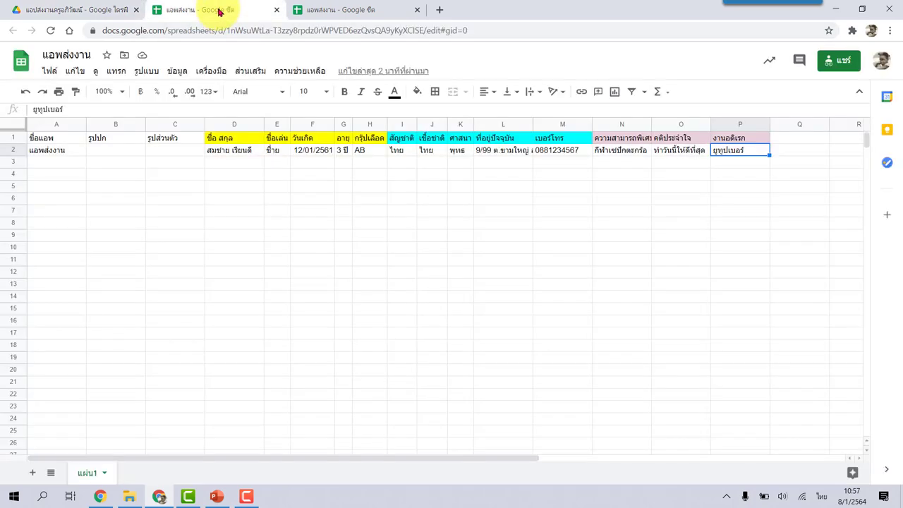
pyautogui.click(121, 154)
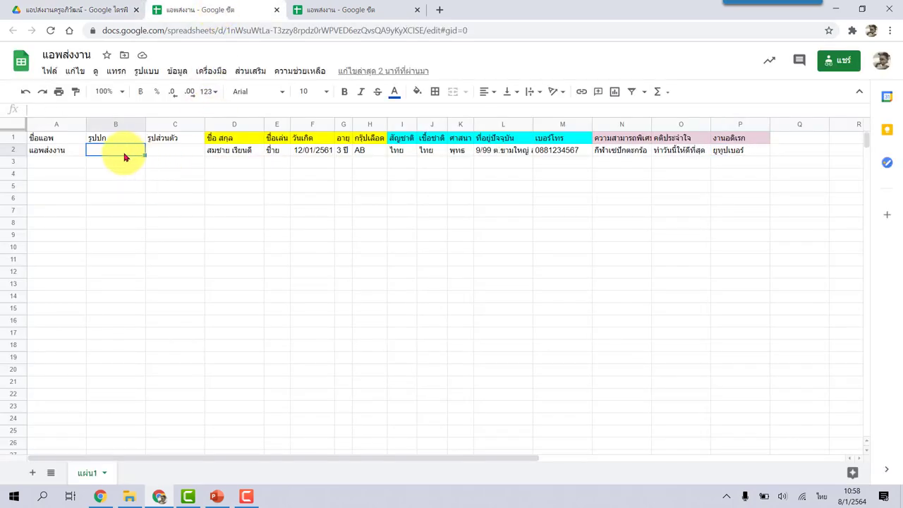
pyautogui.hotkey('ctrl', 'v')
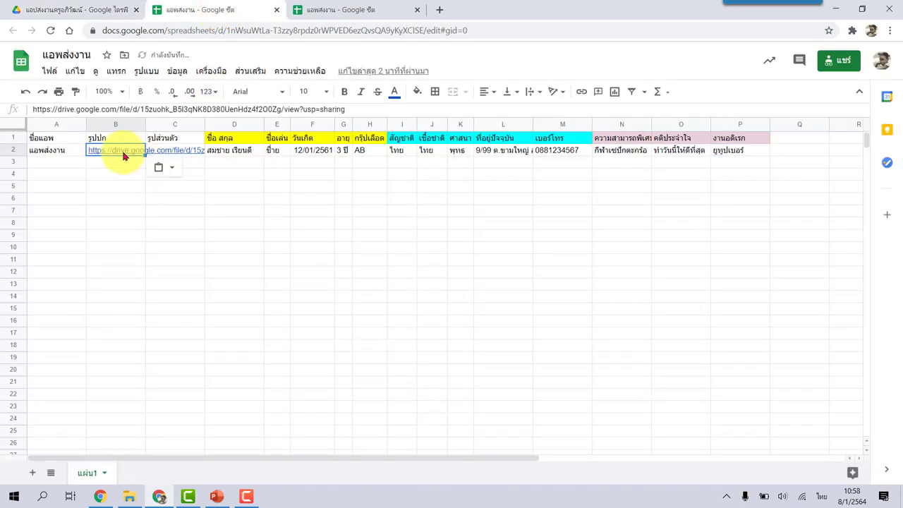
pyautogui.moveTo(123, 156)
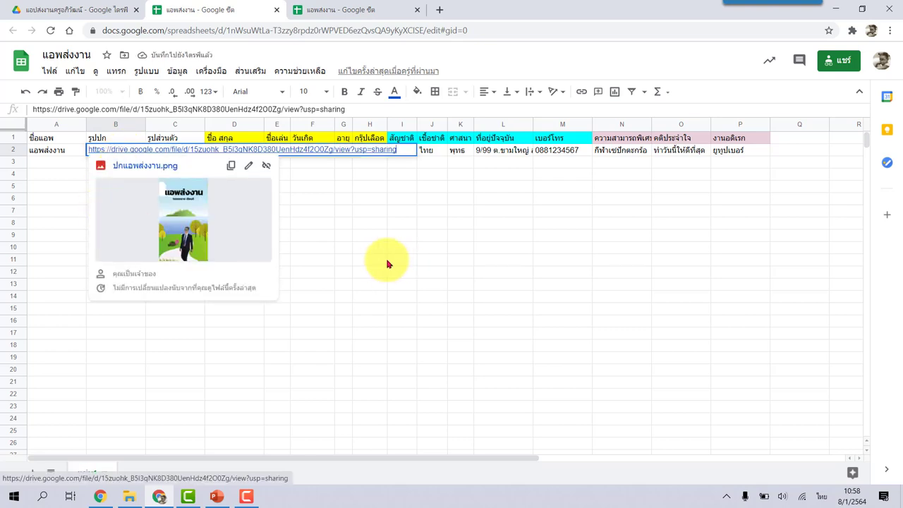
pyautogui.click(414, 225)
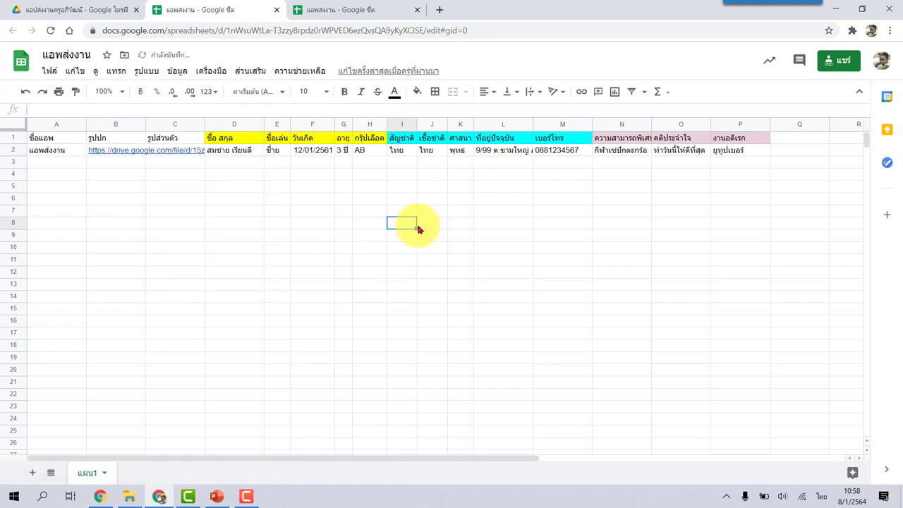
pyautogui.click(418, 10)
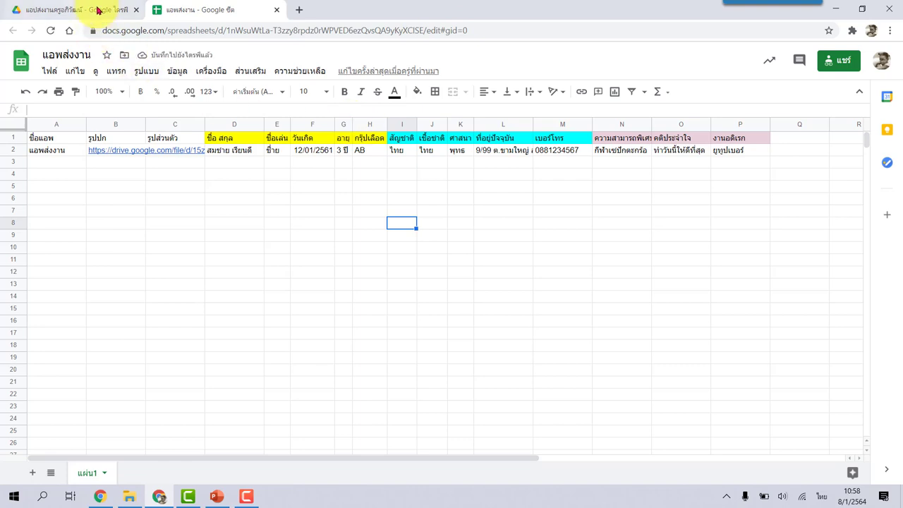
# - Copy the Drive share link of รูปส่วนตัว.png into cell C2 under รูปส่วนตัว in the แอพส่งงาน spreadsheet
pyautogui.click(96, 12)
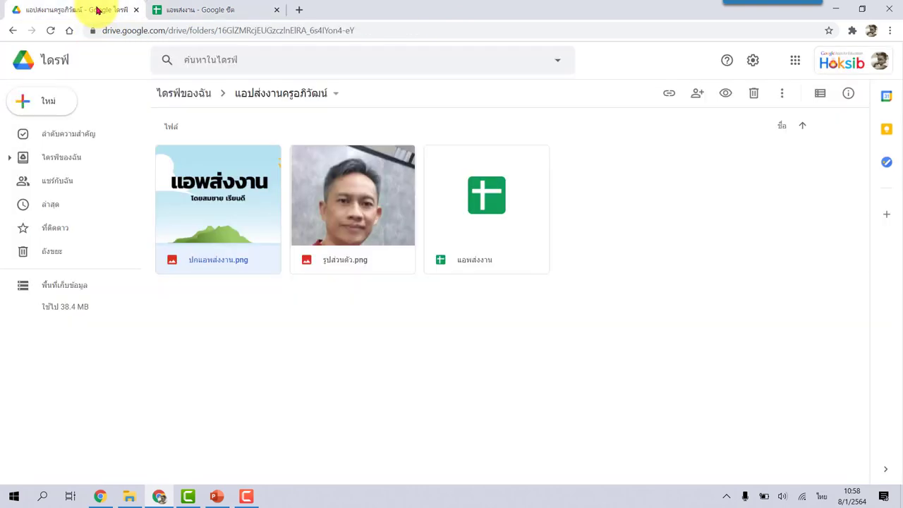
pyautogui.rightClick(348, 219)
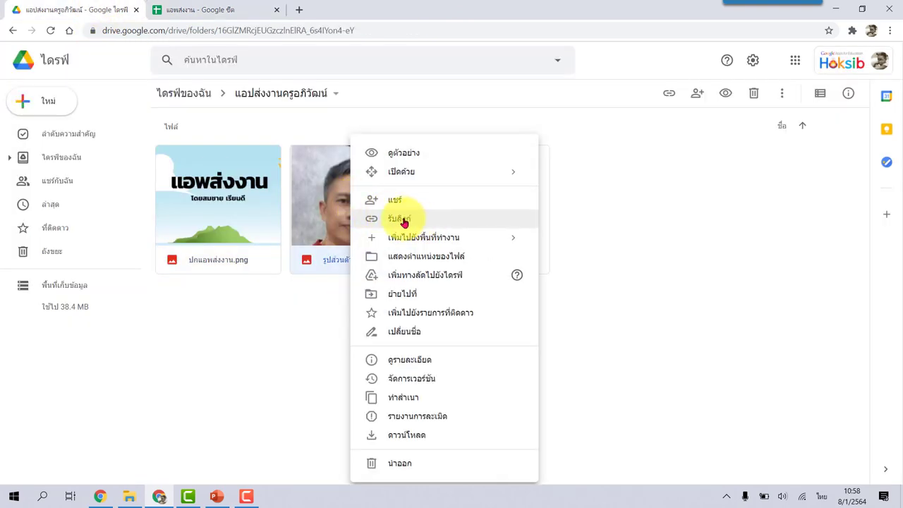
pyautogui.click(405, 223)
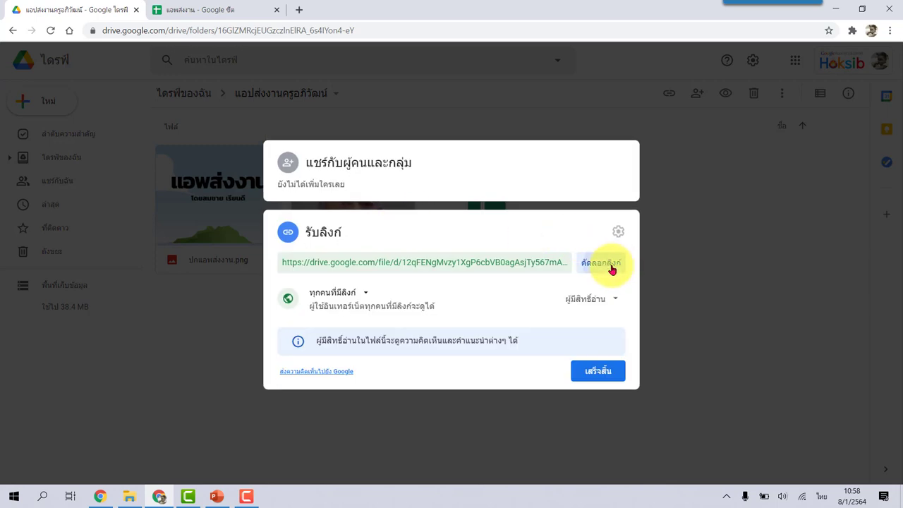
pyautogui.click(612, 270)
pyautogui.click(601, 372)
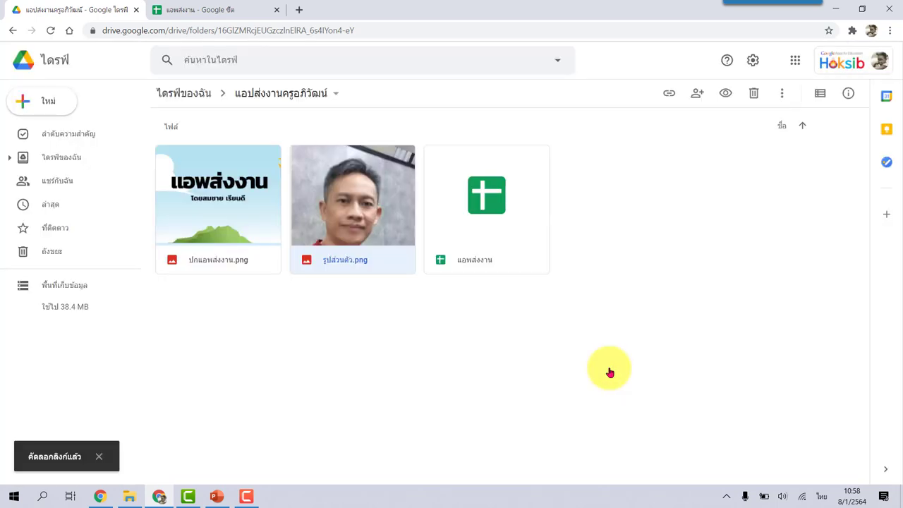
pyautogui.click(195, 10)
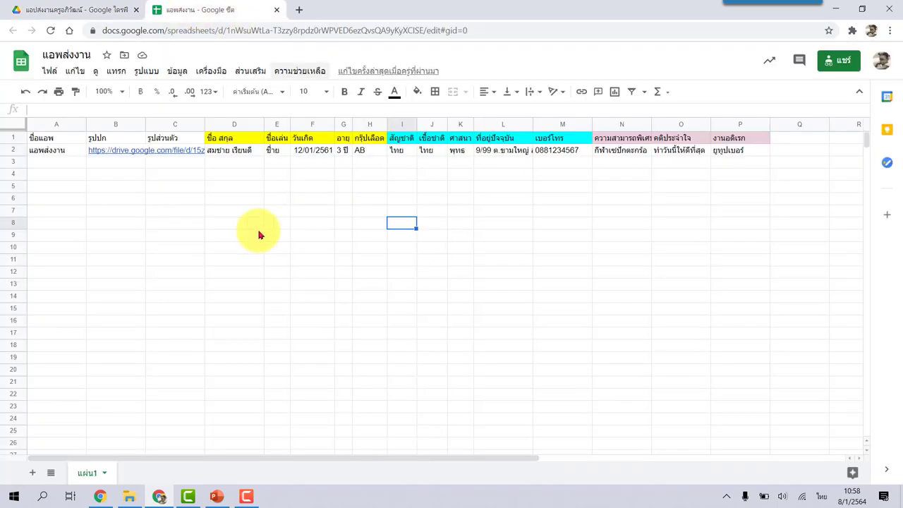
pyautogui.click(175, 152)
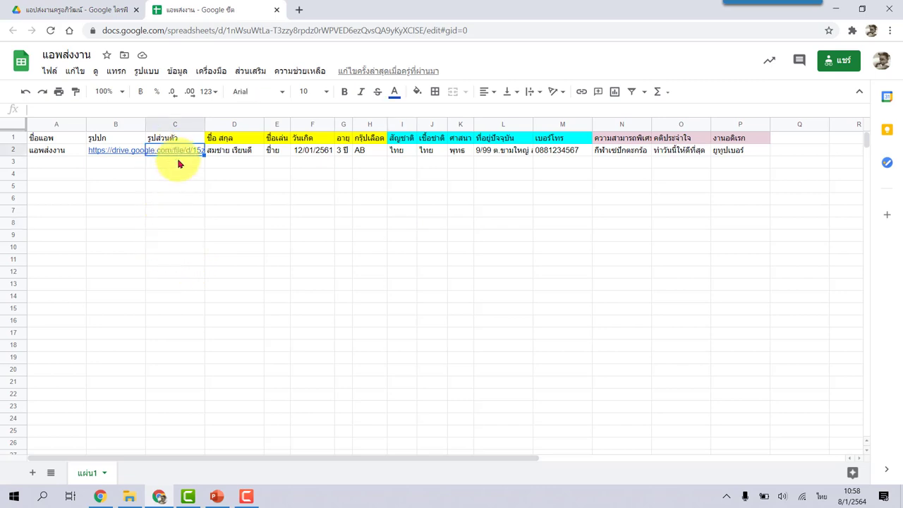
pyautogui.hotkey('ctrl', 'v')
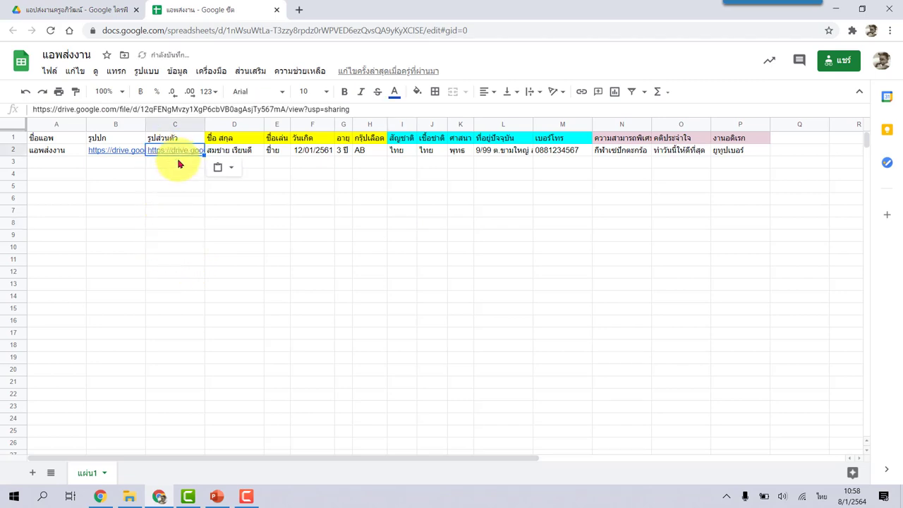
pyautogui.press('Return')
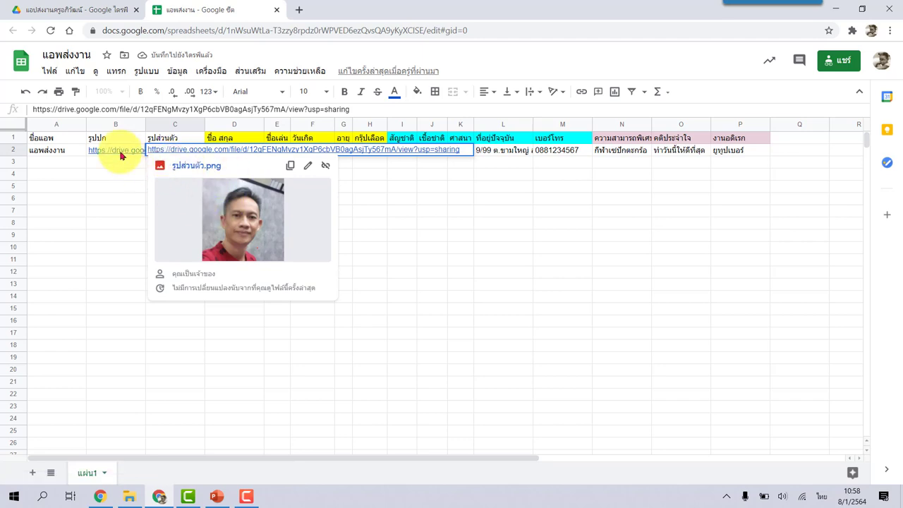
pyautogui.click(107, 169)
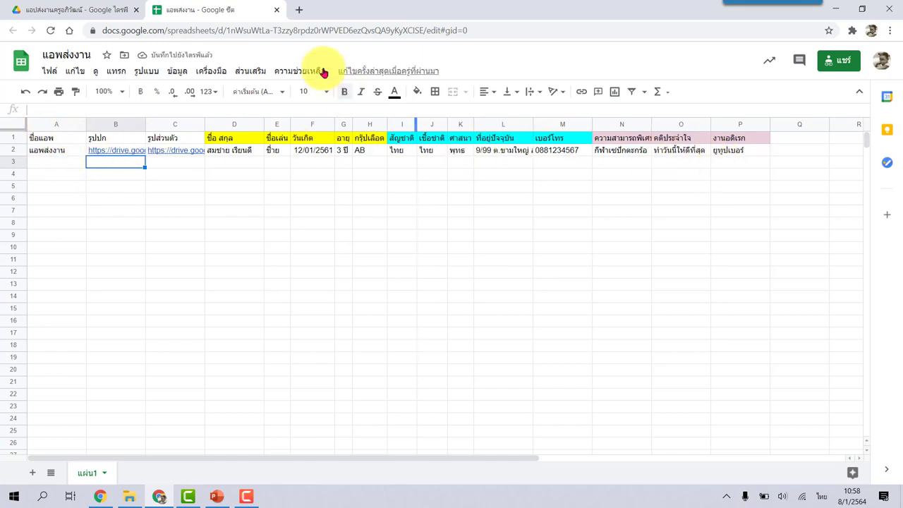
# - Open glideapps.com in a new browser tab, dismiss the translation offer and log in to Glide
pyautogui.click(300, 10)
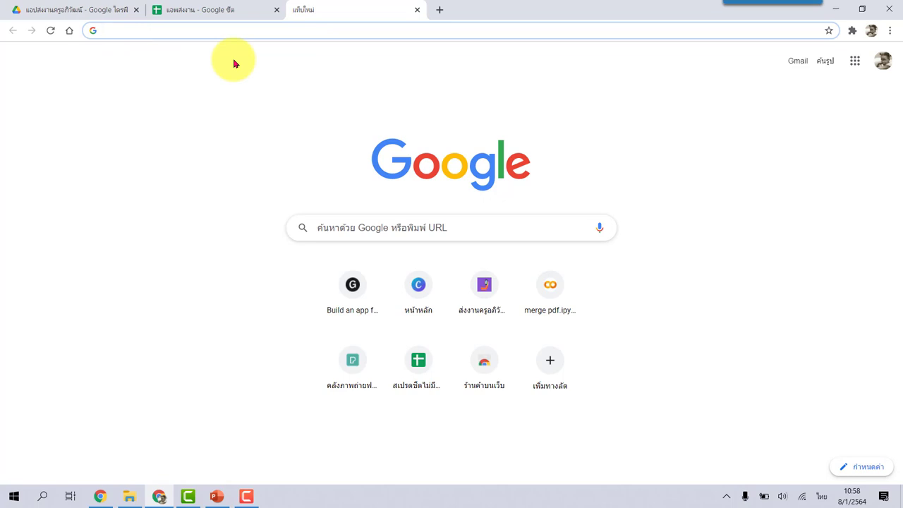
pyautogui.press('`')
pyautogui.write('glideapps.com')
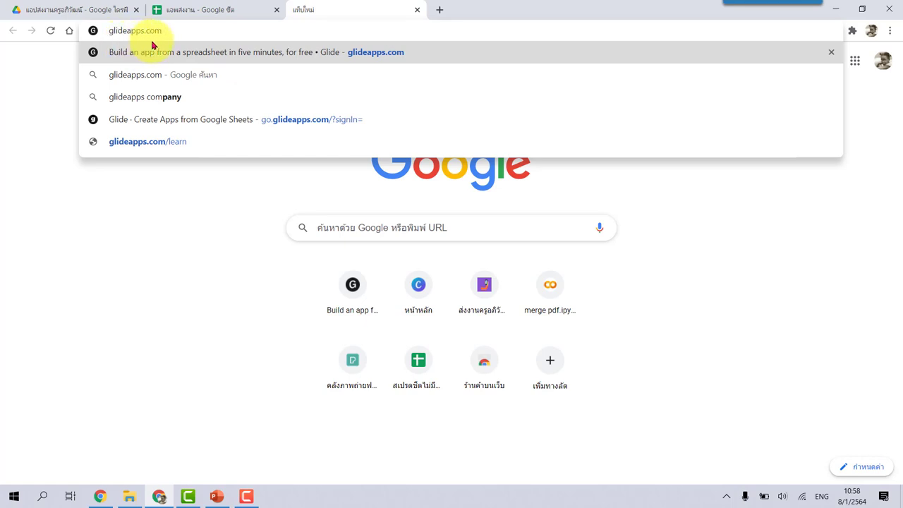
pyautogui.press('Return')
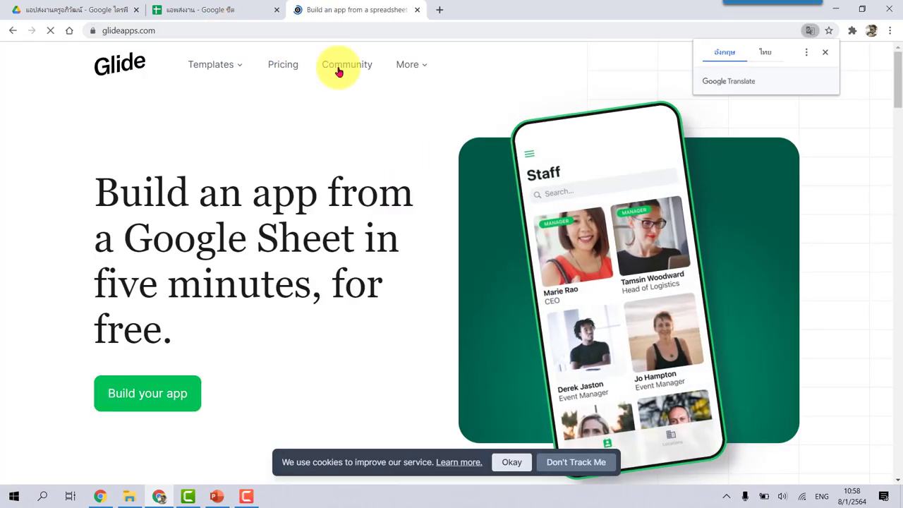
pyautogui.click(826, 53)
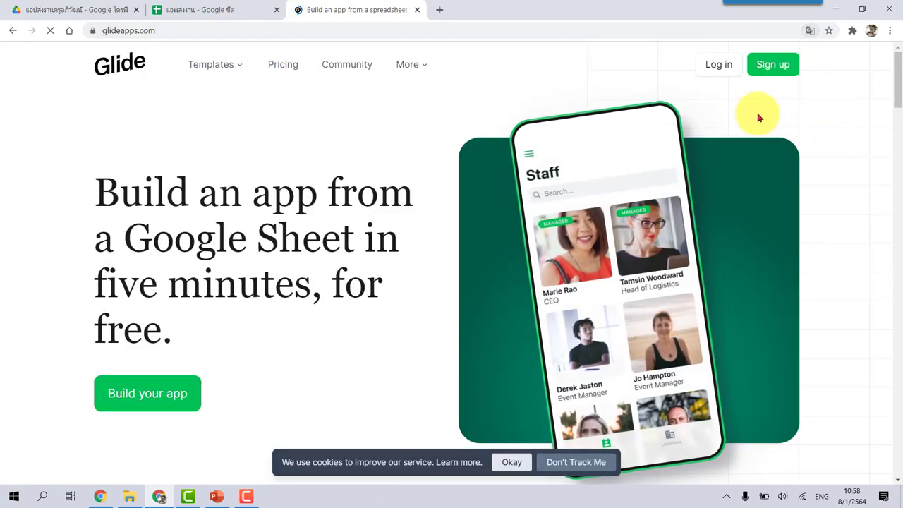
pyautogui.click(716, 65)
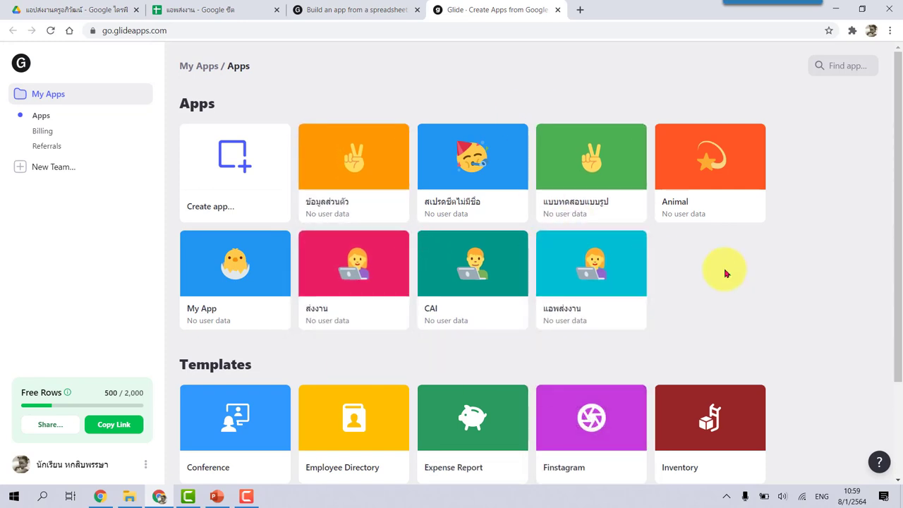
# - Create a new Glide app from the แอพส่งงาน Google Sheet last modified at 10:58 AM
pyautogui.moveTo(259, 146)
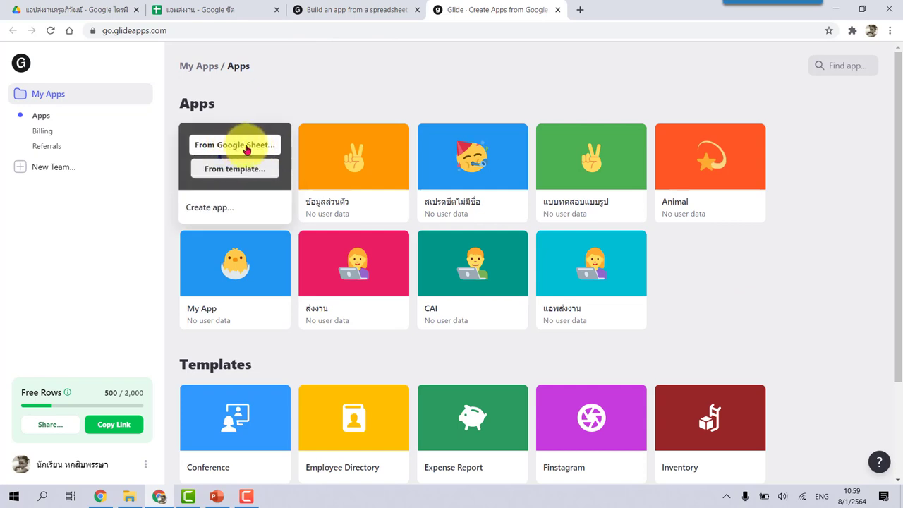
pyautogui.click(259, 147)
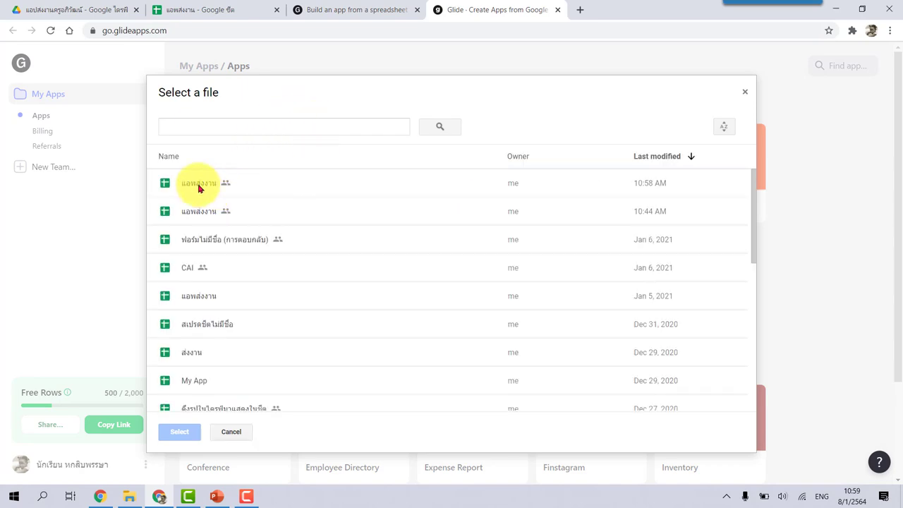
pyautogui.click(196, 187)
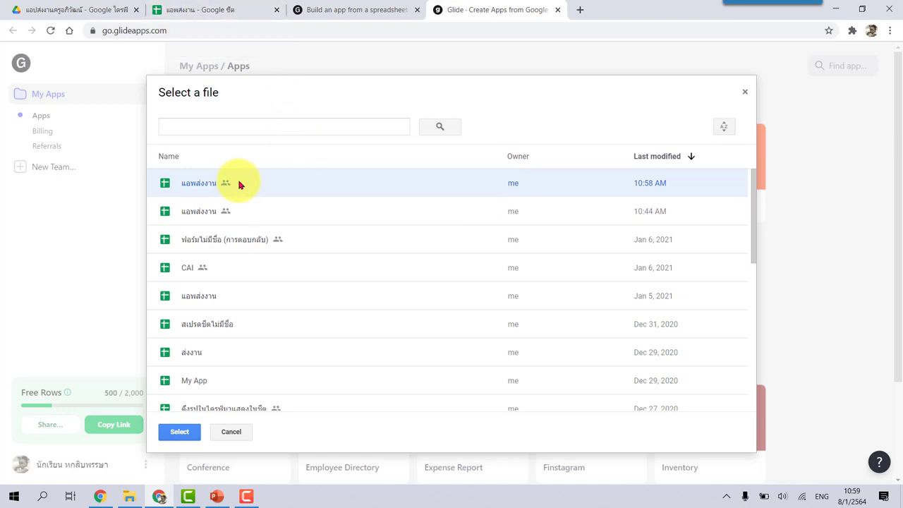
pyautogui.click(179, 436)
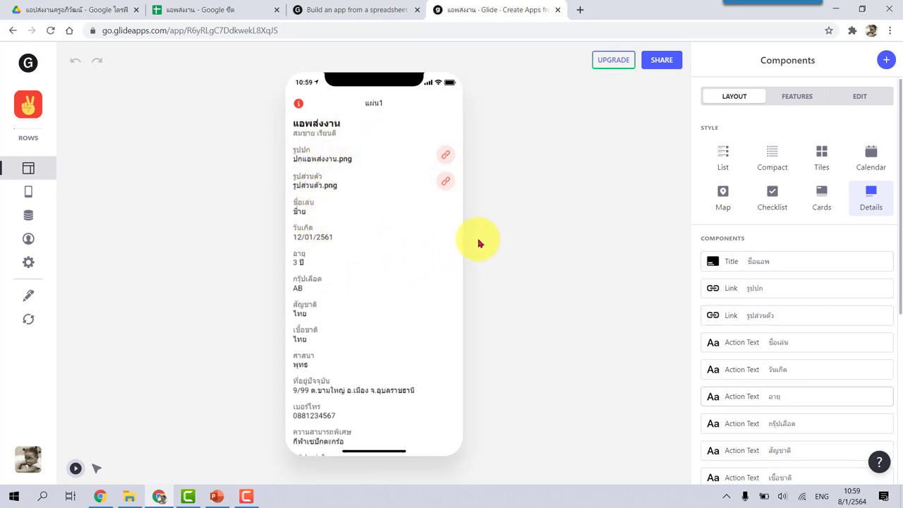
# - Remove all the automatically generated components, from the ชื่อแอพ title downward, from the แผ่น1 details screen
pyautogui.moveTo(854, 264)
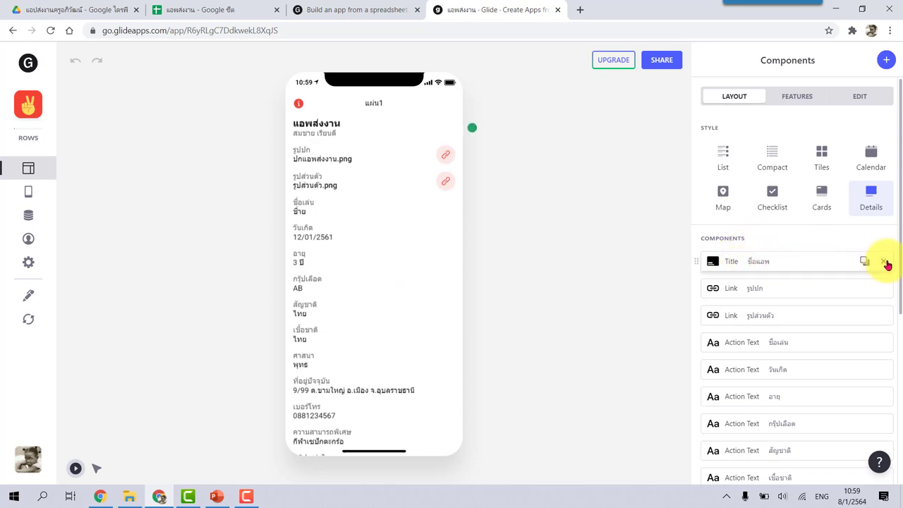
pyautogui.click(884, 262)
pyautogui.click(884, 262)
pyautogui.click(884, 262)
pyautogui.click(884, 262)
pyautogui.click(885, 262)
pyautogui.click(884, 262)
pyautogui.click(884, 262)
pyautogui.click(885, 262)
pyautogui.click(884, 262)
pyautogui.click(884, 262)
pyautogui.click(884, 262)
pyautogui.click(885, 261)
pyautogui.click(884, 262)
pyautogui.click(884, 262)
pyautogui.click(885, 262)
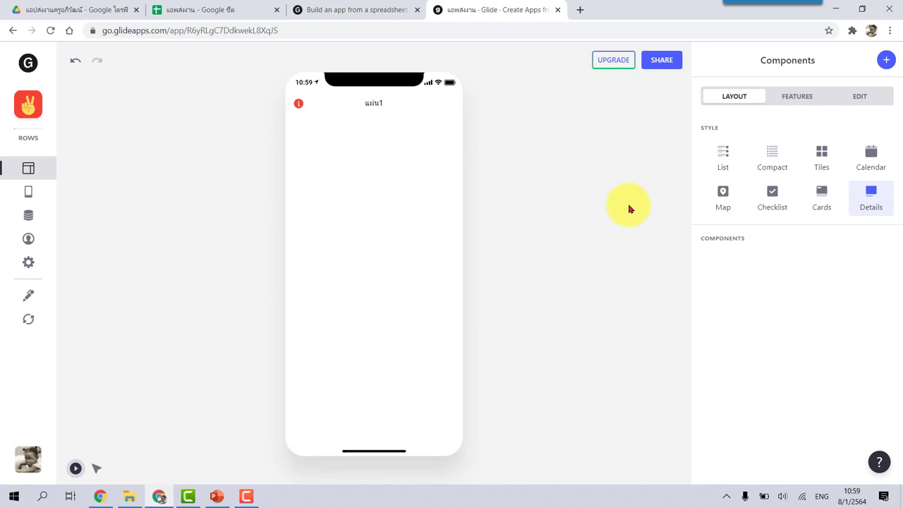
# - Add an Image component showing รูปปก to the แผ่น1 screen and set its image height to 1:1
pyautogui.click(886, 62)
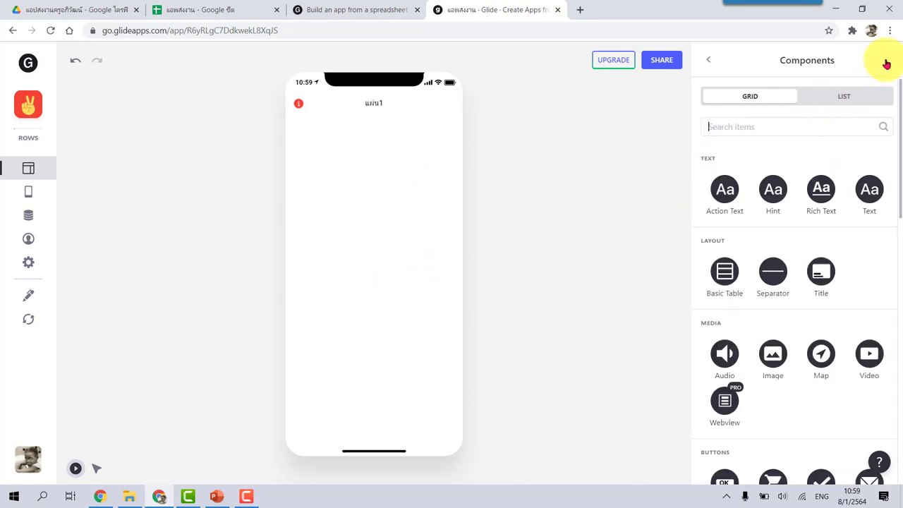
pyautogui.click(773, 357)
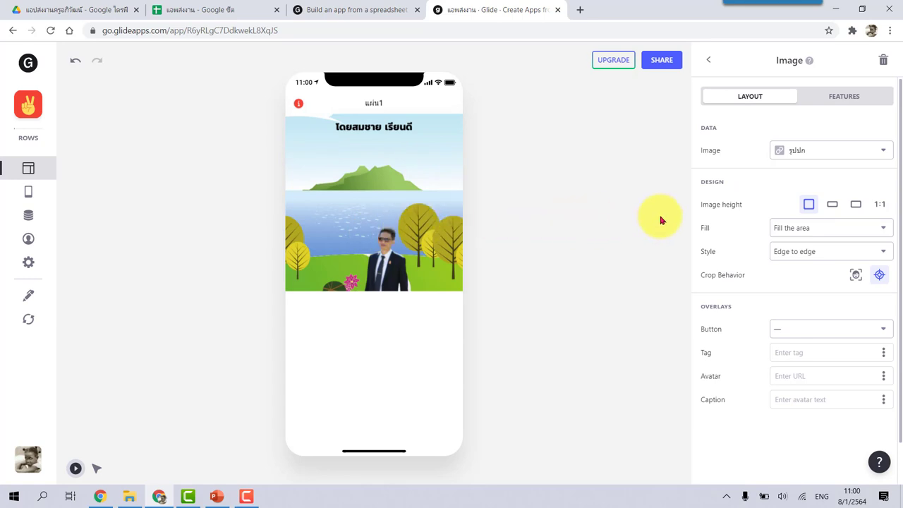
pyautogui.click(881, 206)
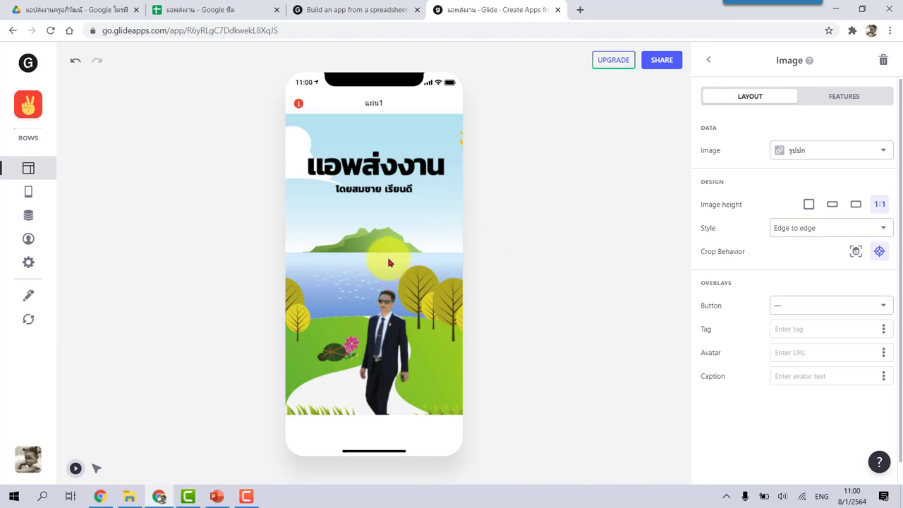
# - Set the cover image's action to Link to screen
pyautogui.click(852, 103)
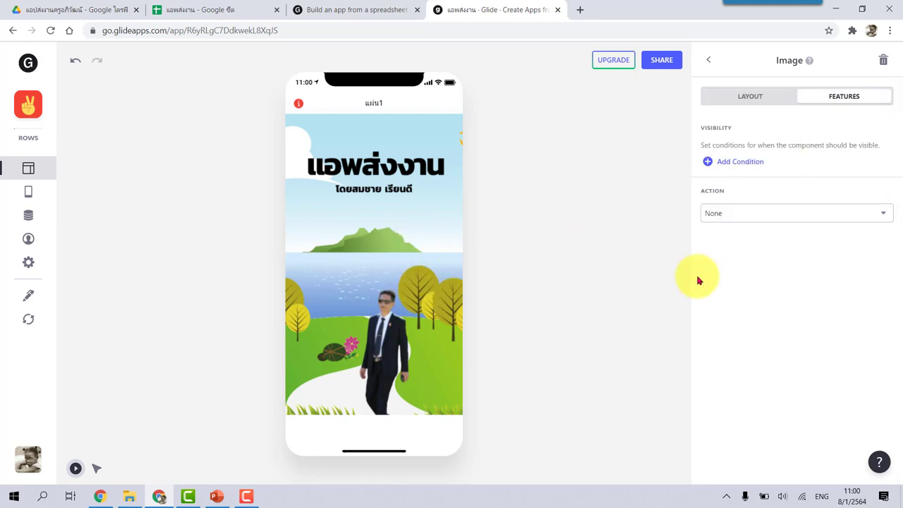
pyautogui.click(737, 219)
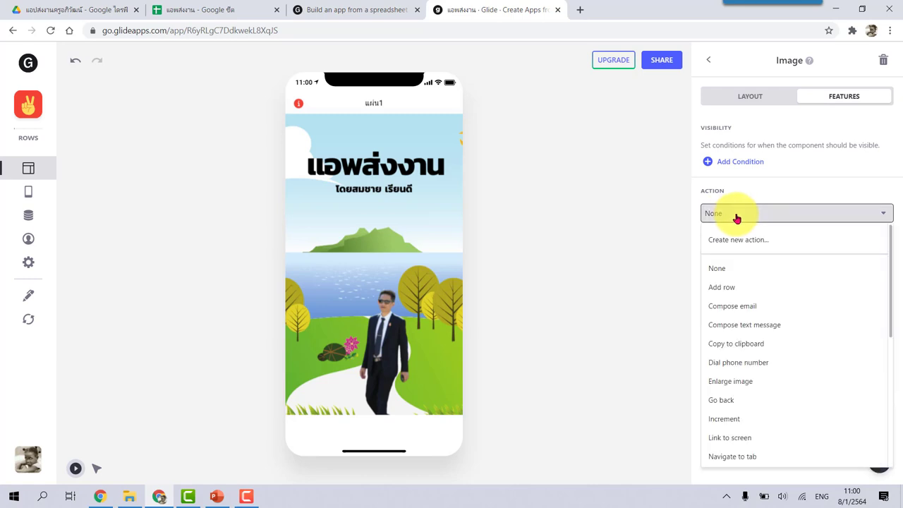
pyautogui.click(762, 442)
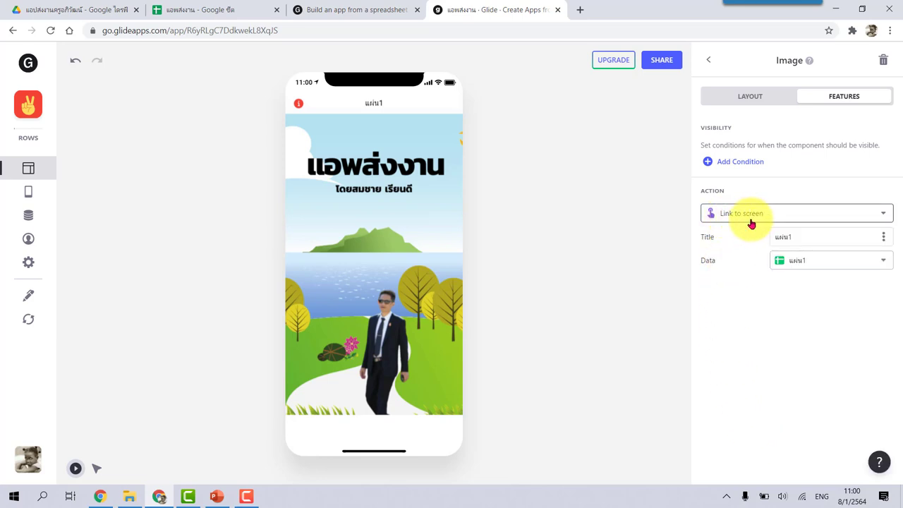
# - Set the screen linked from the cover image to the Details style and remove all its automatically generated components
pyautogui.click(376, 257)
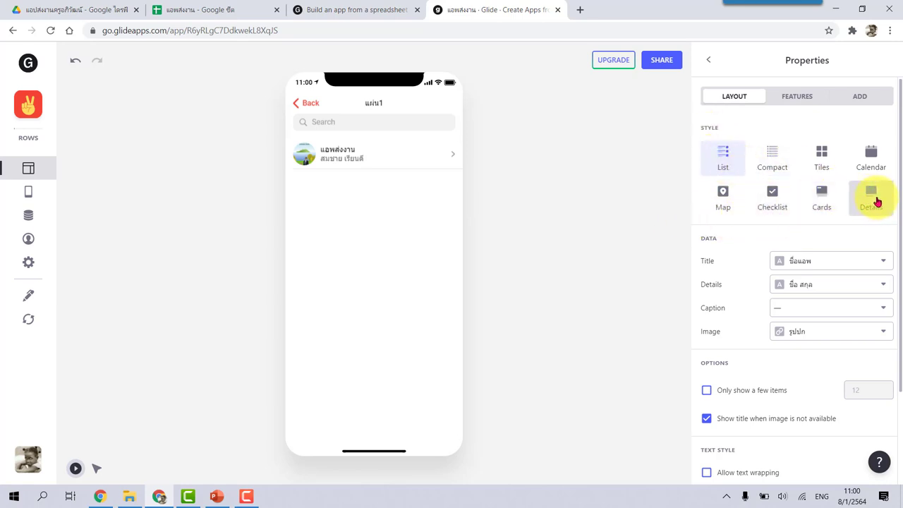
pyautogui.click(875, 201)
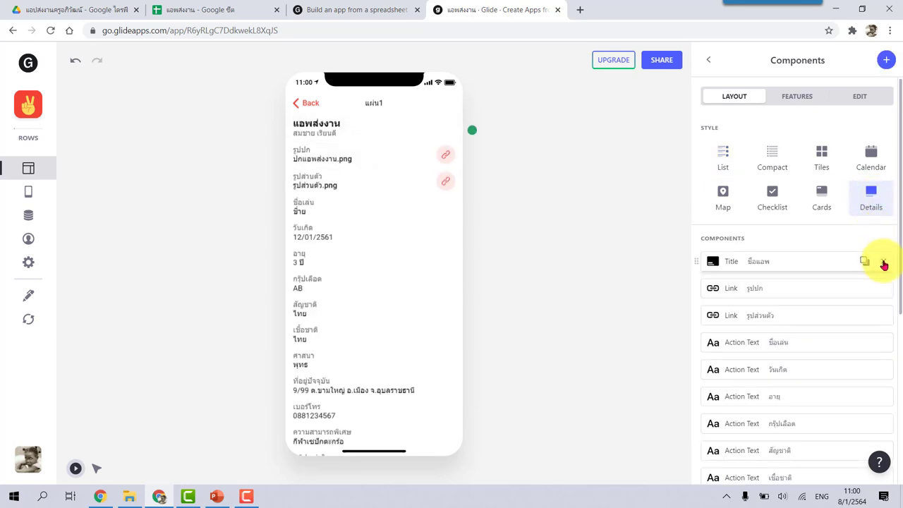
pyautogui.click(885, 264)
pyautogui.click(885, 263)
pyautogui.click(884, 263)
pyautogui.click(885, 263)
pyautogui.click(885, 263)
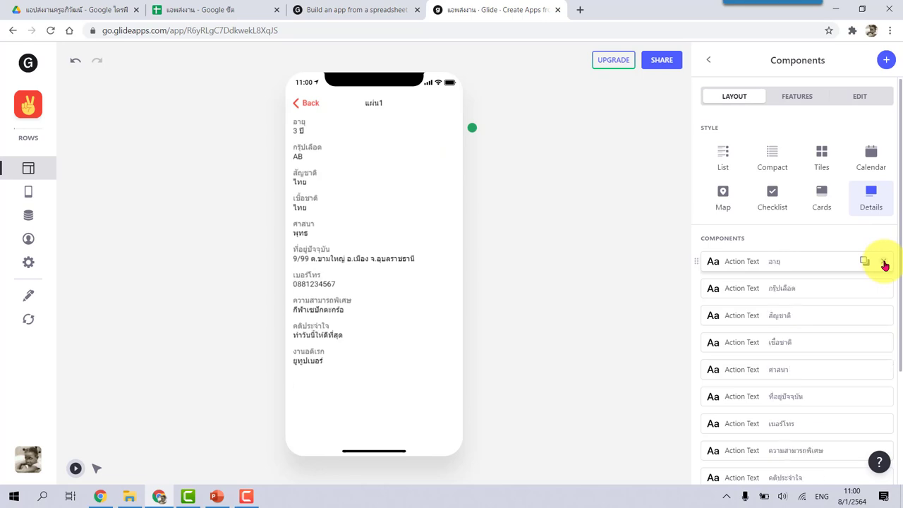
pyautogui.click(884, 264)
pyautogui.click(885, 263)
pyautogui.click(884, 263)
pyautogui.click(884, 263)
pyautogui.click(885, 263)
pyautogui.click(885, 264)
pyautogui.click(884, 263)
pyautogui.click(884, 263)
pyautogui.click(884, 263)
pyautogui.click(885, 265)
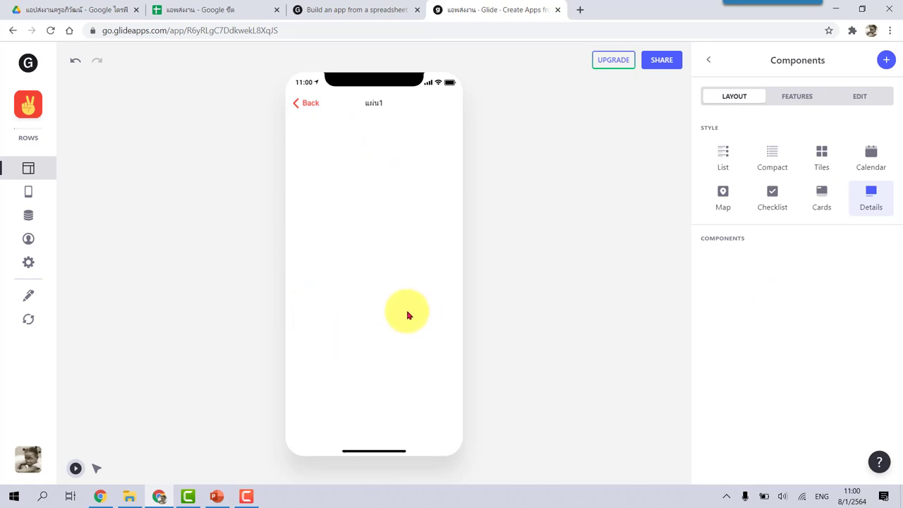
# - Add an Image component to the empty linked screen and set its image source to รูปส่วนตัว
pyautogui.click(885, 61)
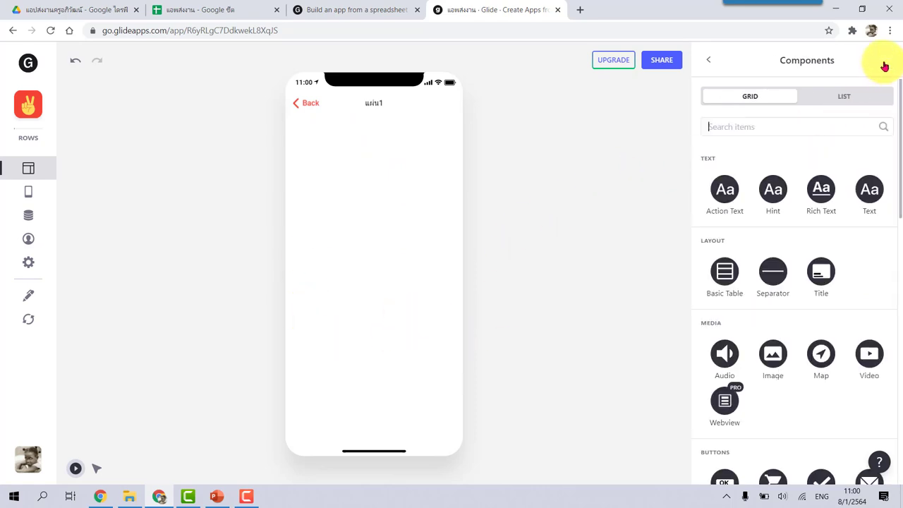
pyautogui.click(775, 359)
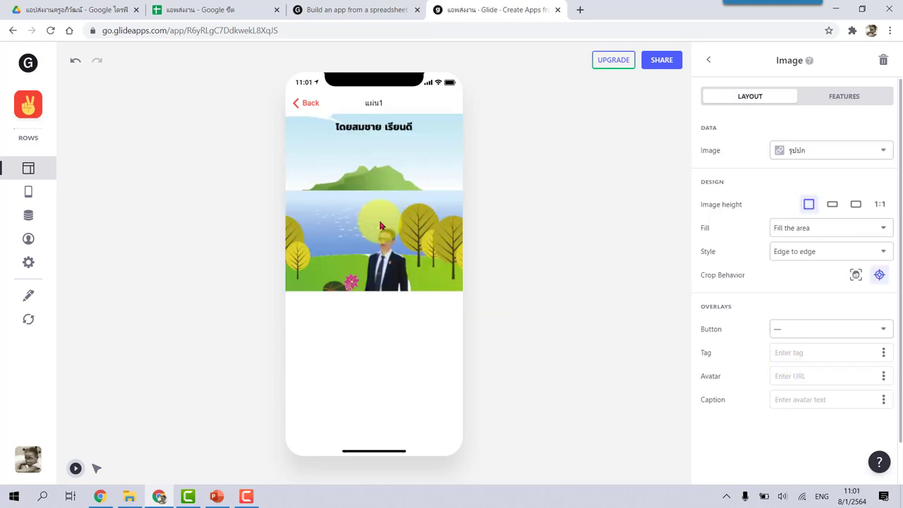
pyautogui.click(832, 151)
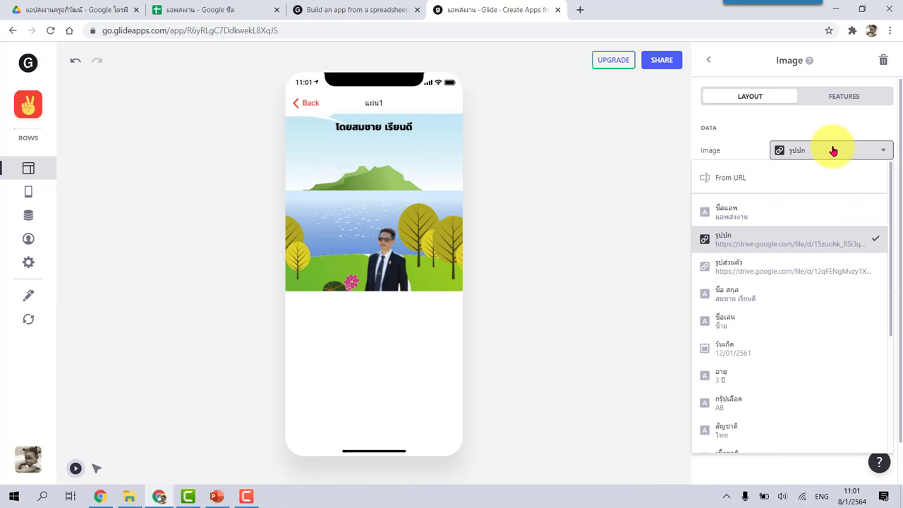
pyautogui.click(765, 271)
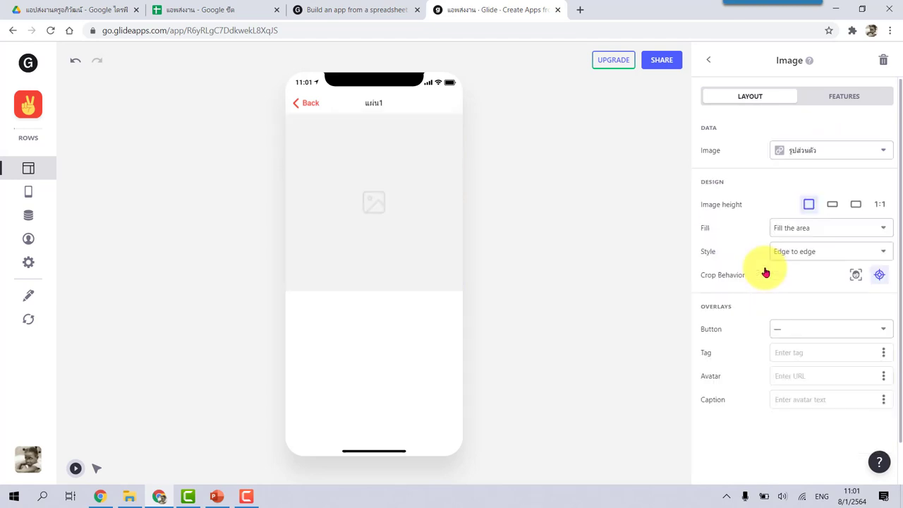